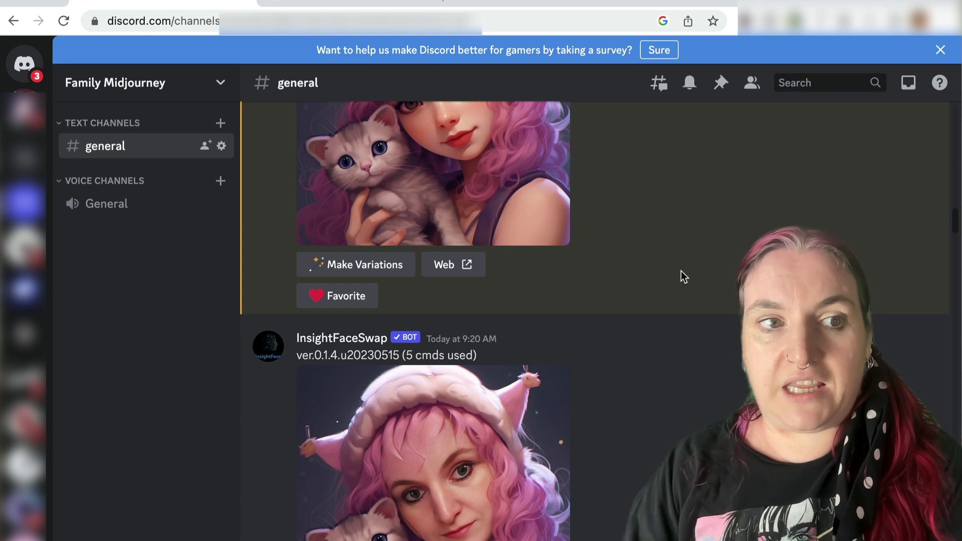
Open the Midjourney Bot direct messages showing the upscaled moon garden image
{"action": "left_click", "coordinate": [25, 70]}
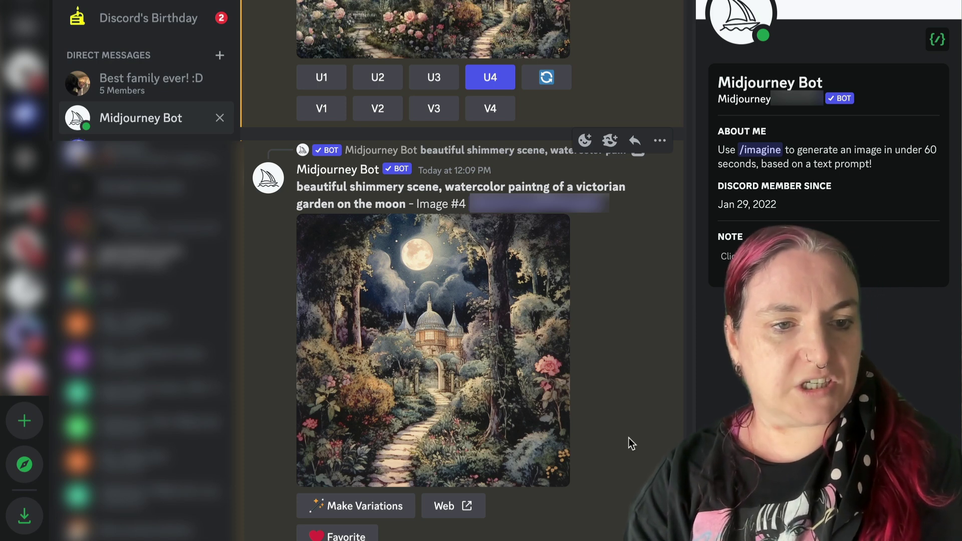
Create a server from scratch, for me and my friends, named 'Face test server'
{"action": "left_click", "coordinate": [24, 421]}
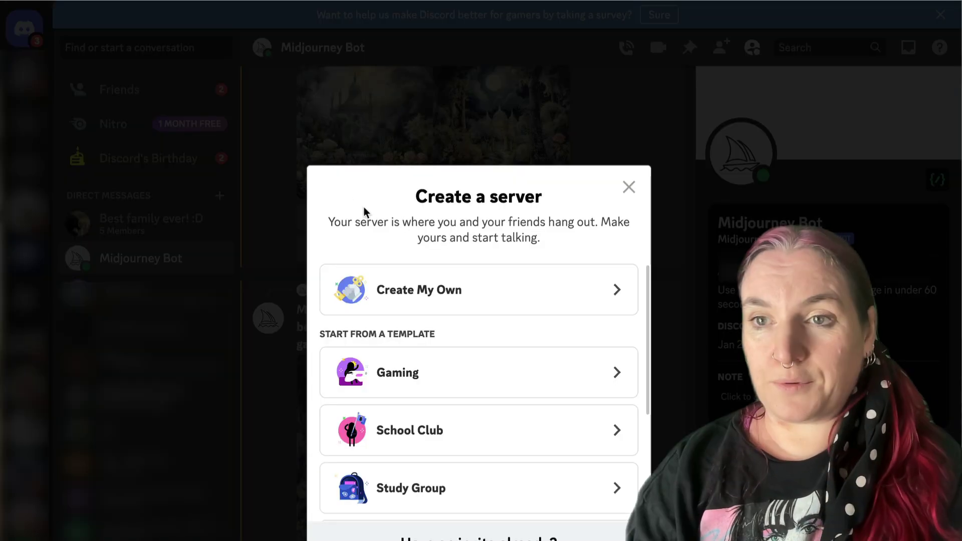
{"action": "left_click", "coordinate": [453, 281]}
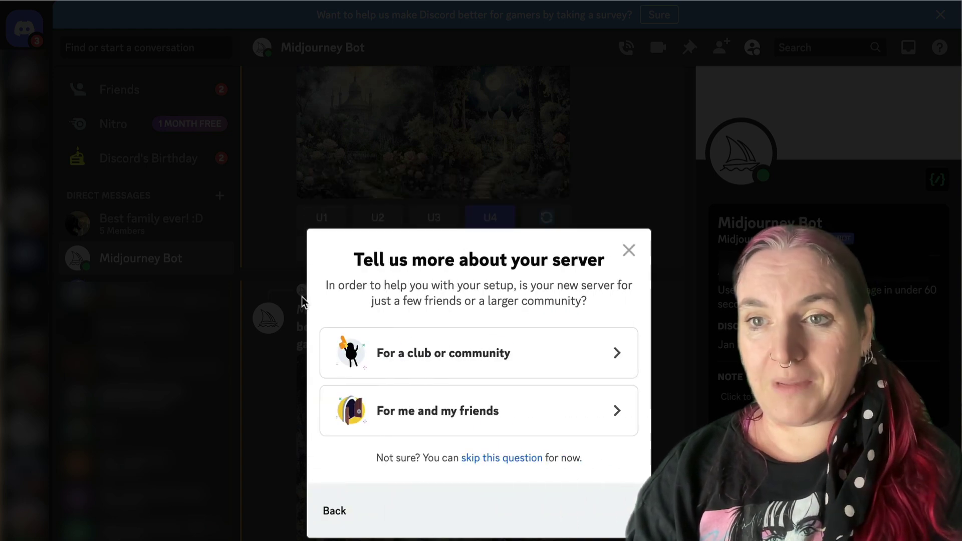
{"action": "left_click", "coordinate": [421, 413]}
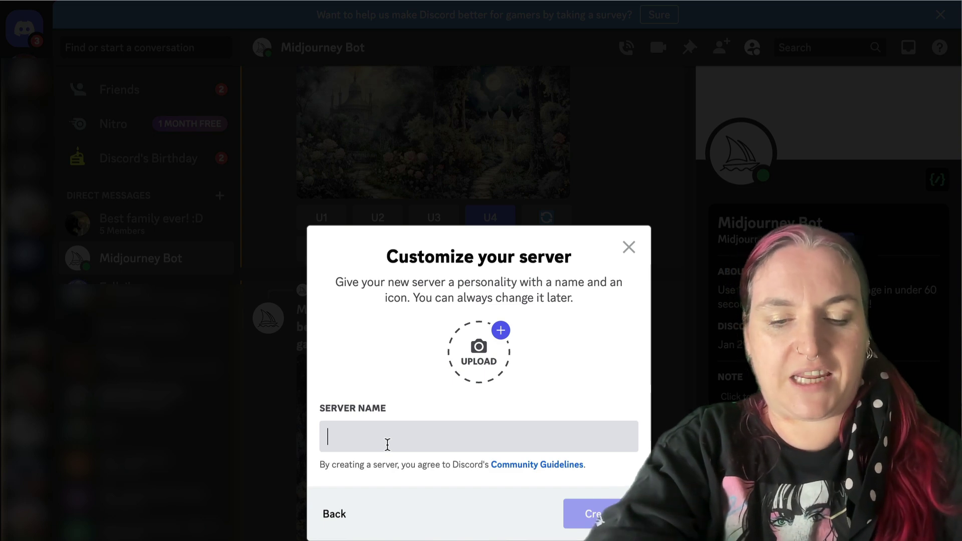
{"action": "type", "text": "Face "}
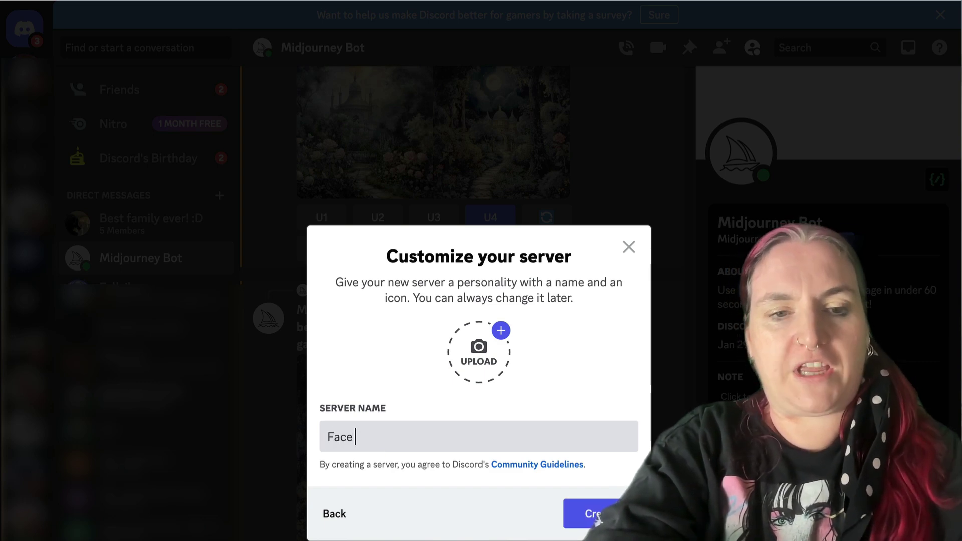
{"action": "type", "text": "test server"}
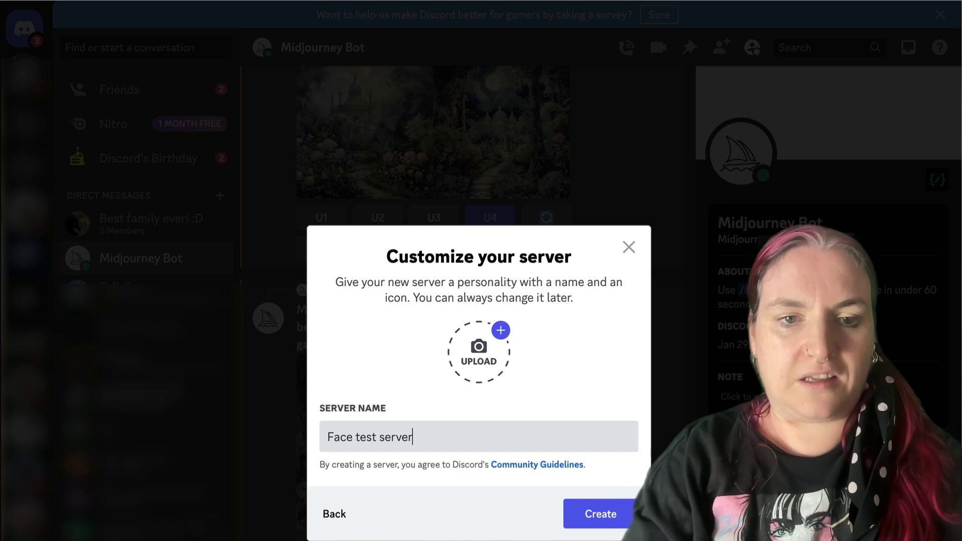
{"action": "left_click", "coordinate": [618, 521]}
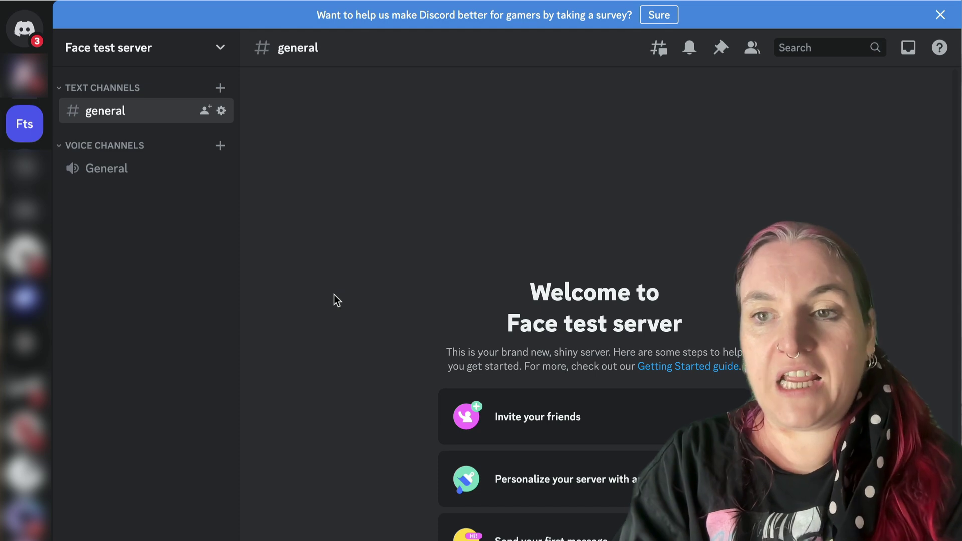
Go back to the Midjourney Bot DM and open the bot's profile card
{"action": "left_click", "coordinate": [24, 28]}
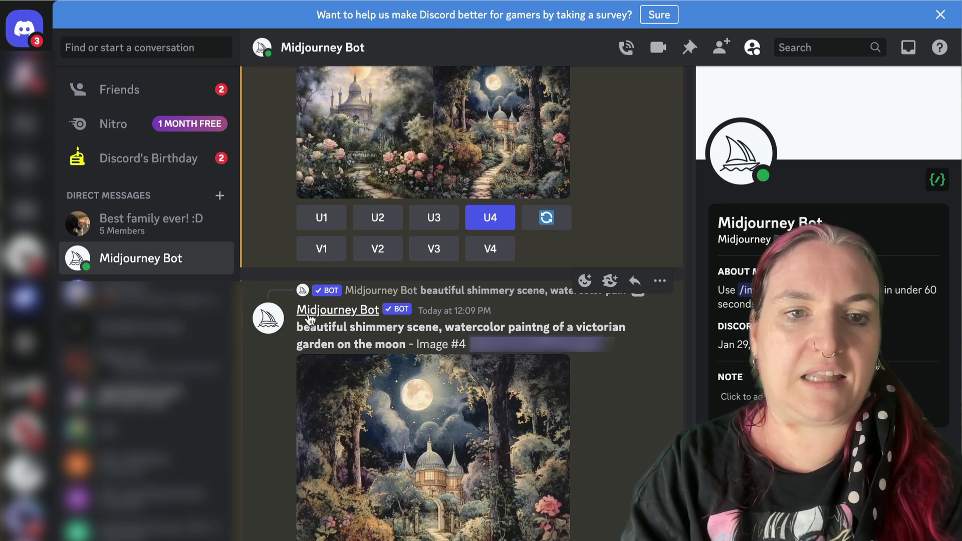
{"action": "left_click", "coordinate": [339, 318]}
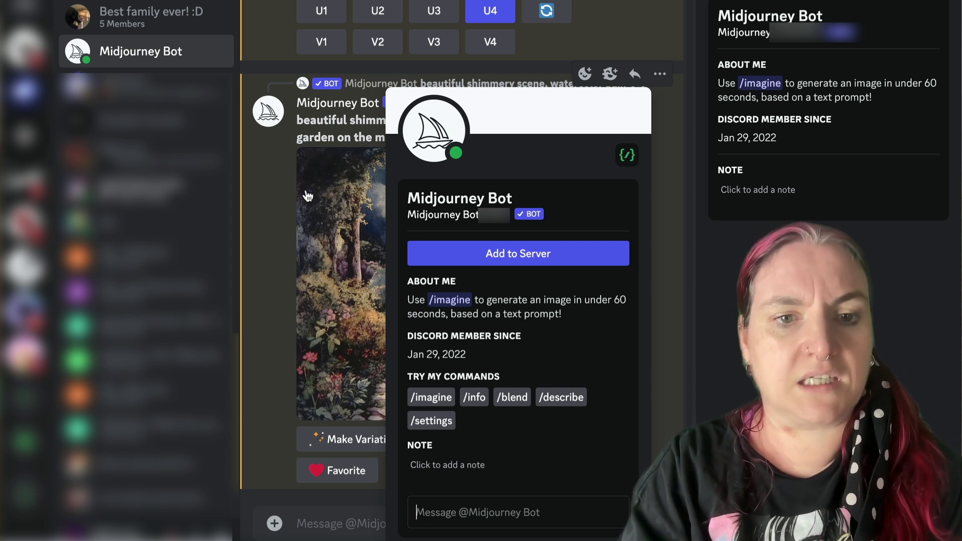
Add Midjourney Bot to Face test server, authorize it and pass the hCaptcha check
{"action": "left_click", "coordinate": [536, 257]}
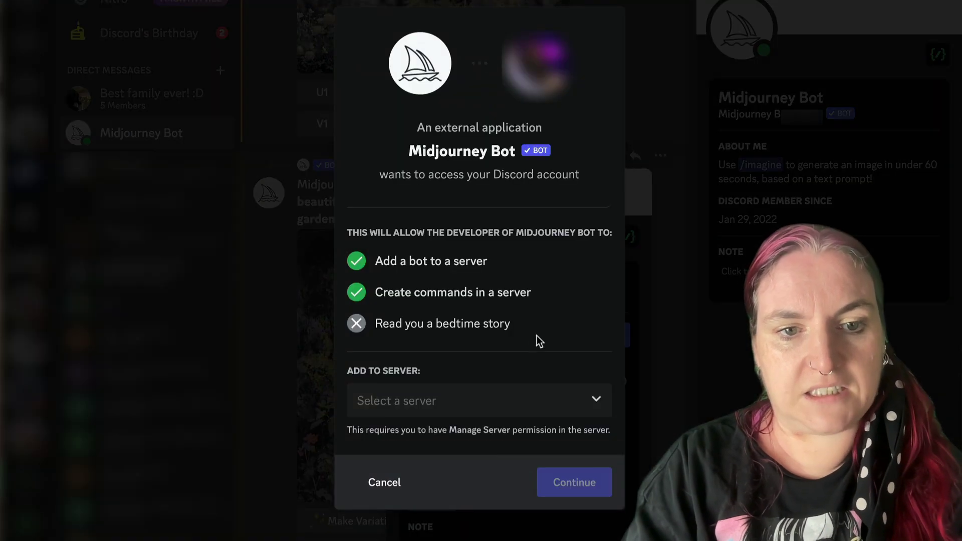
{"action": "left_click", "coordinate": [514, 399]}
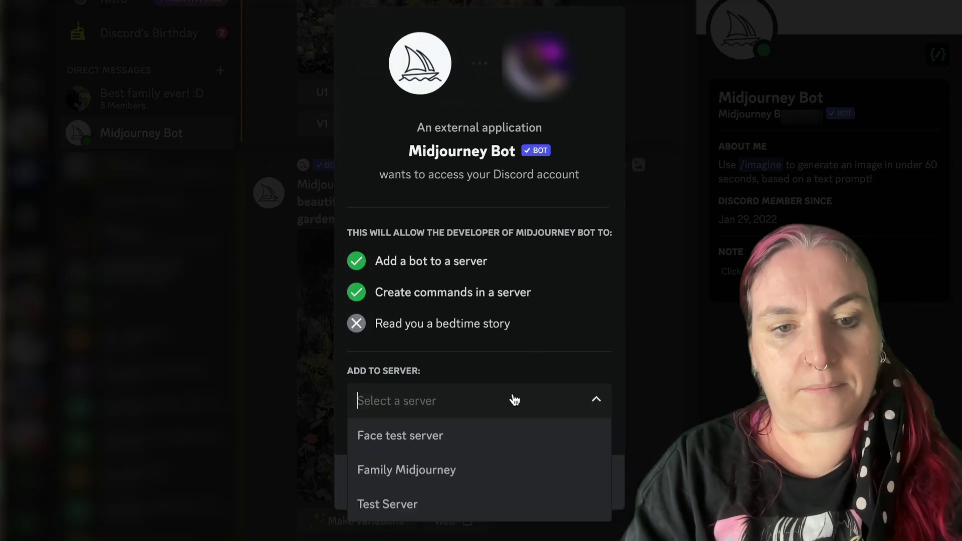
{"action": "left_click", "coordinate": [380, 439]}
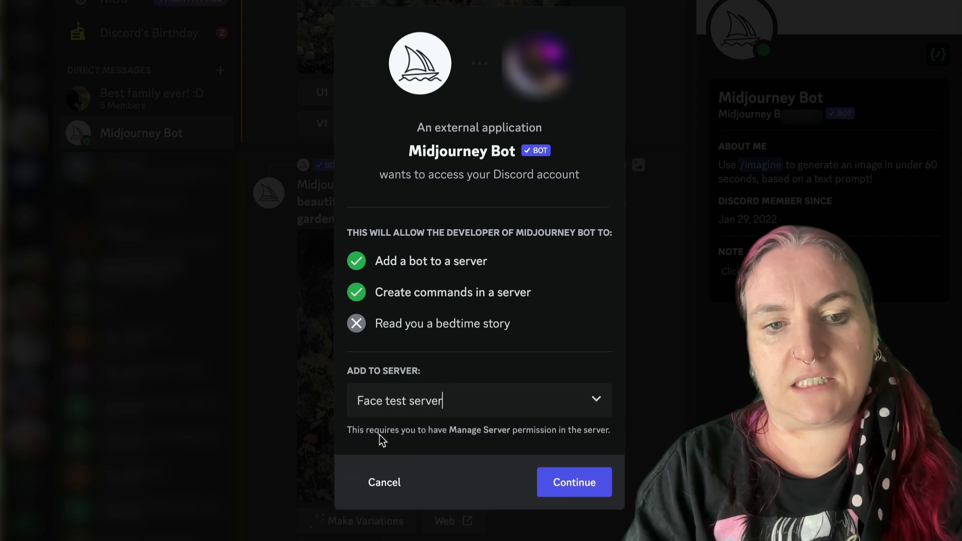
{"action": "left_click", "coordinate": [573, 481]}
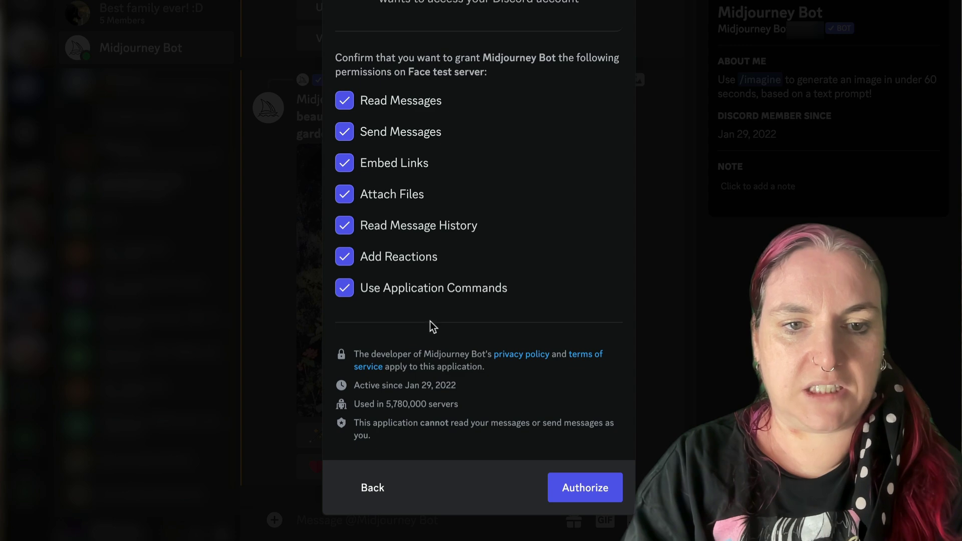
{"action": "left_click", "coordinate": [590, 487]}
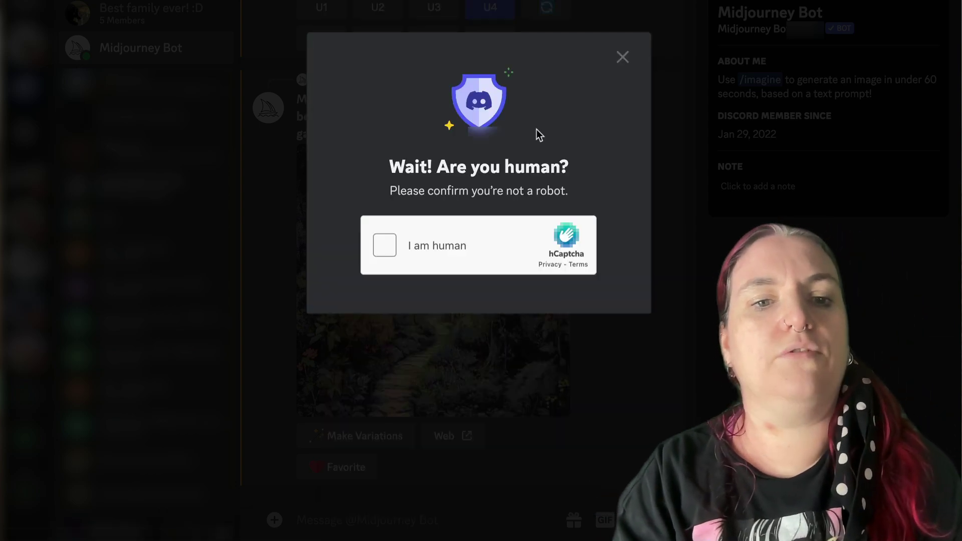
{"action": "left_click", "coordinate": [384, 244]}
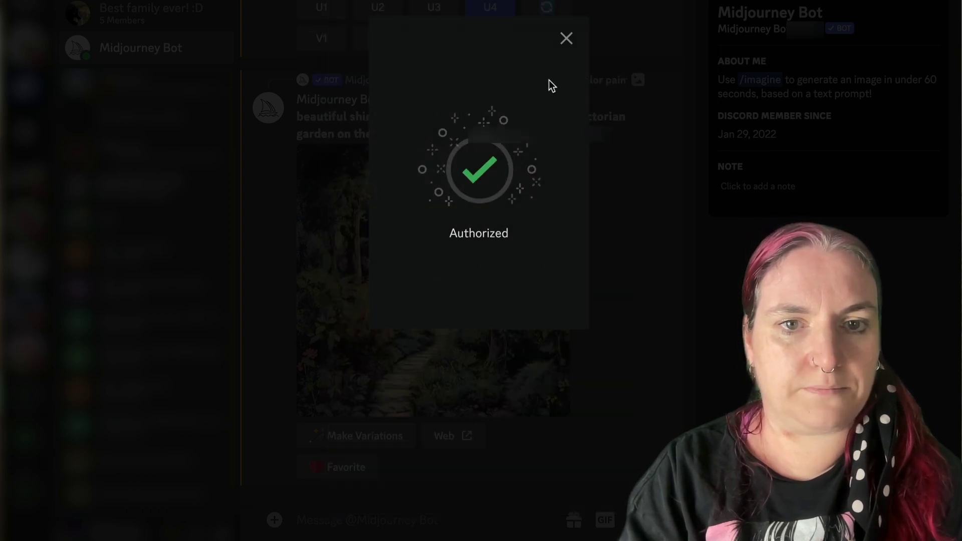
{"action": "left_click", "coordinate": [566, 39]}
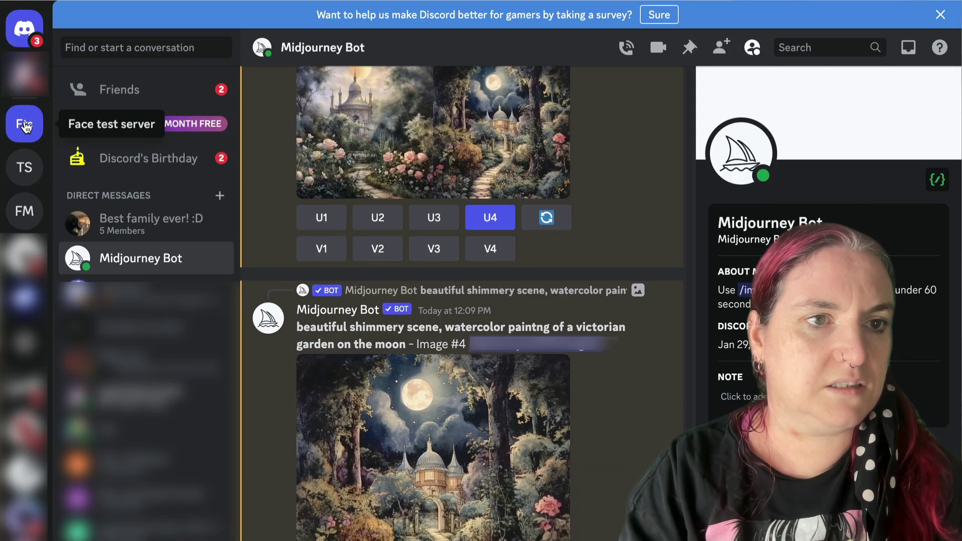
Open Face test server from the server list
{"action": "left_click", "coordinate": [24, 153]}
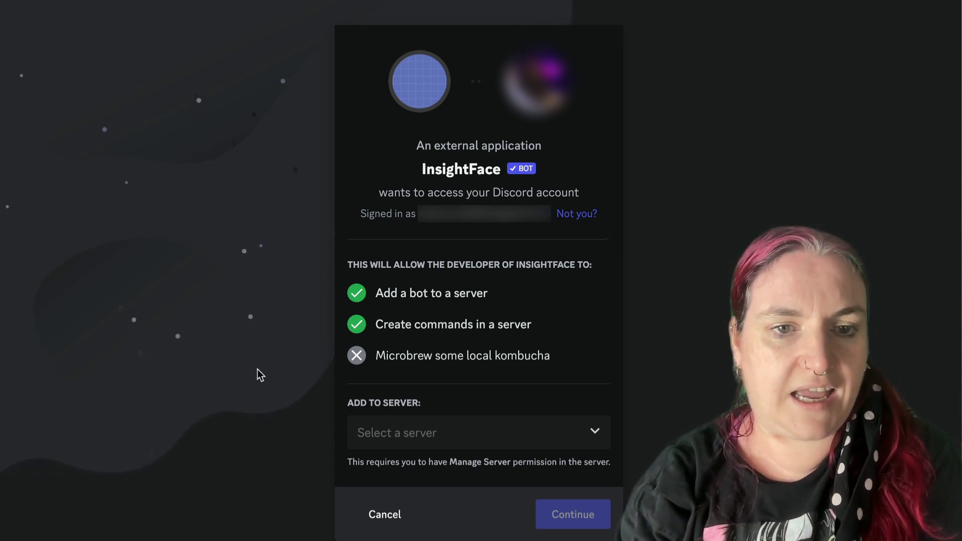
Authorize the InsightFace bot on Face test server and pass the hCaptcha check
{"action": "left_click", "coordinate": [580, 430]}
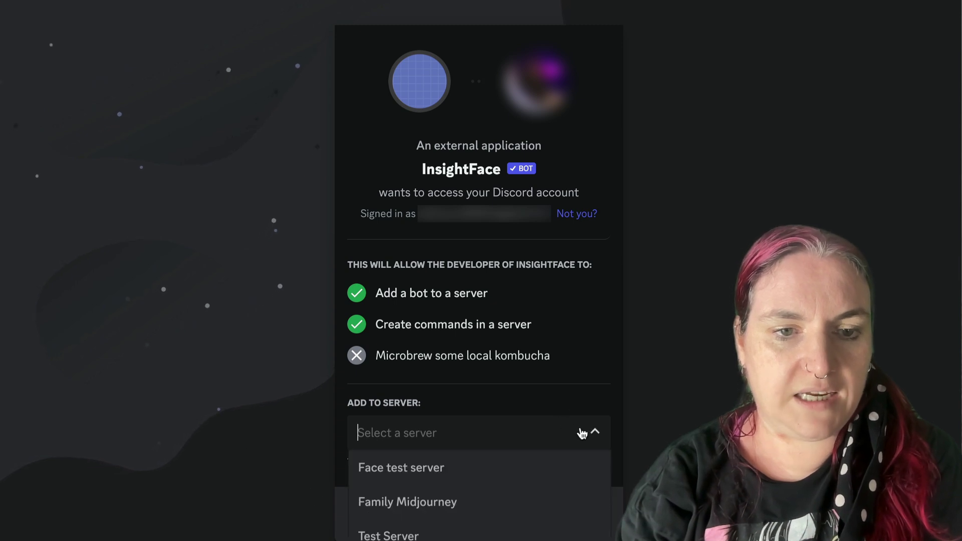
{"action": "left_click", "coordinate": [545, 477]}
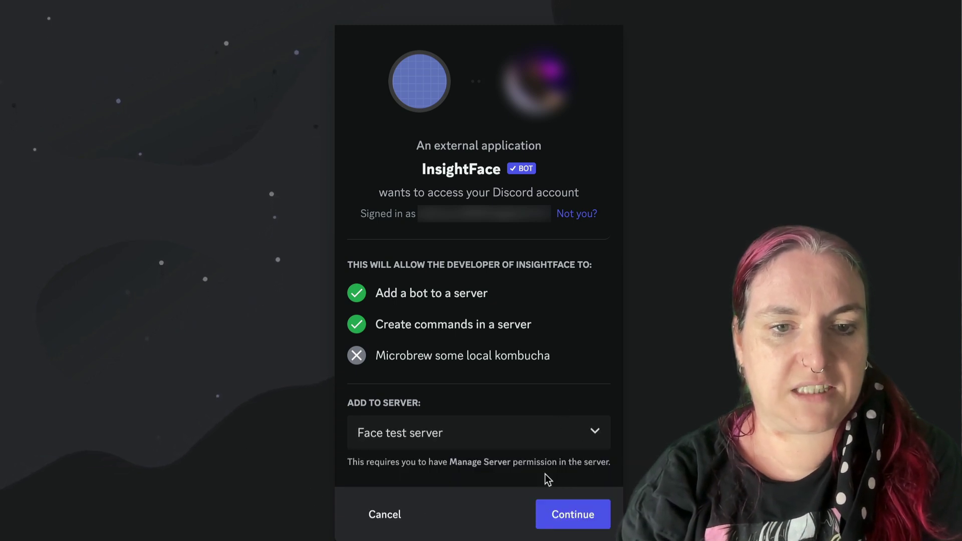
{"action": "left_click", "coordinate": [562, 516]}
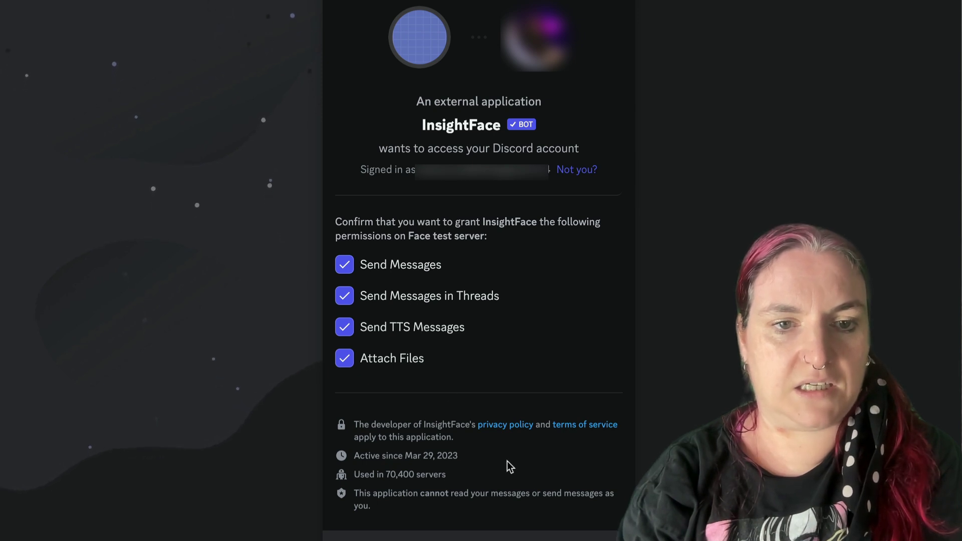
{"action": "left_click", "coordinate": [565, 536]}
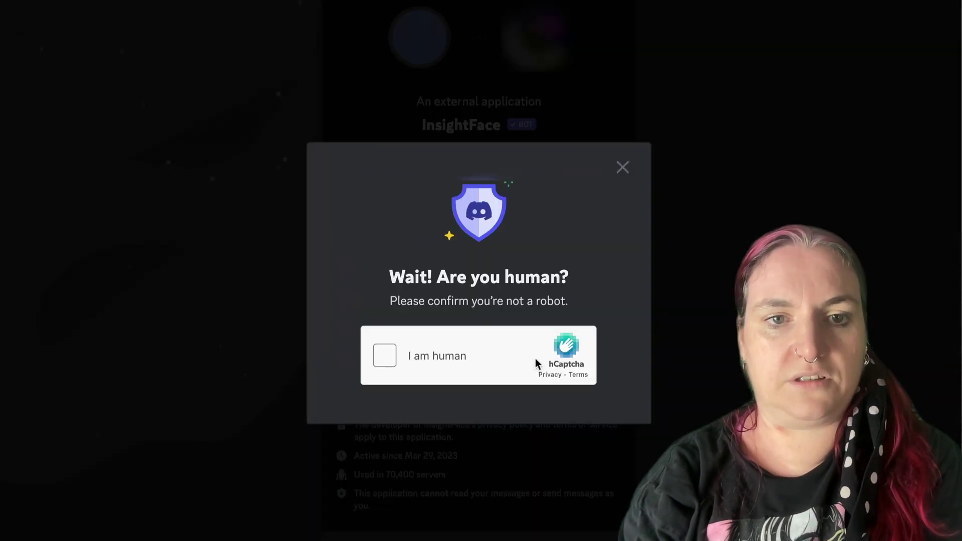
{"action": "left_click", "coordinate": [385, 355]}
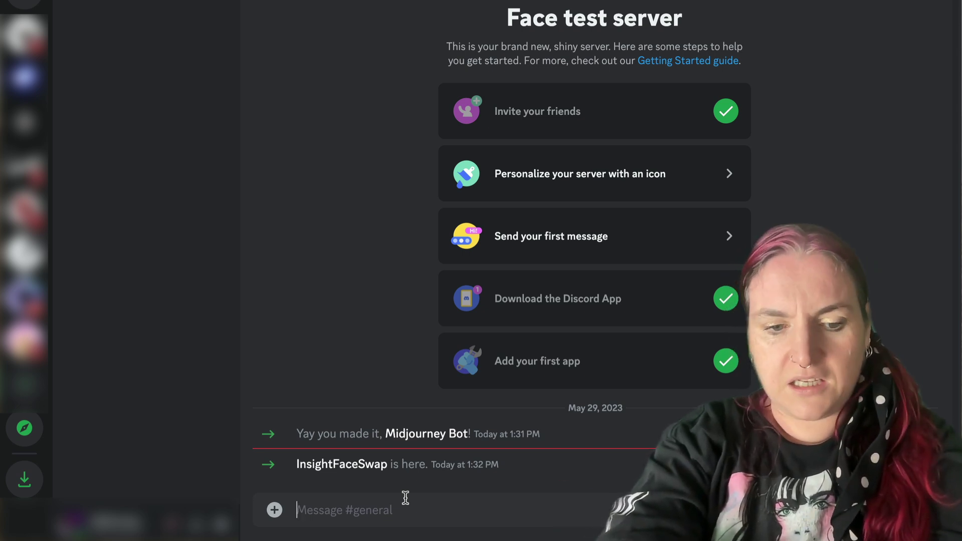
Send the /imagine prompt 'awesome lady detective, film noir style, bombshell' to Midjourney
{"action": "type", "text": "/imagi"}
{"action": "key", "text": "Tab"}
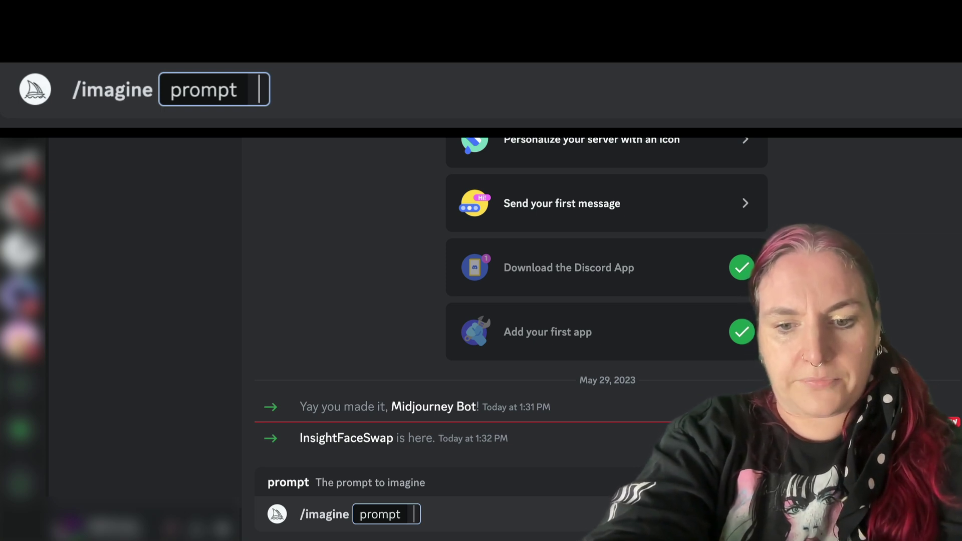
{"action": "type", "text": "awesome girl"}
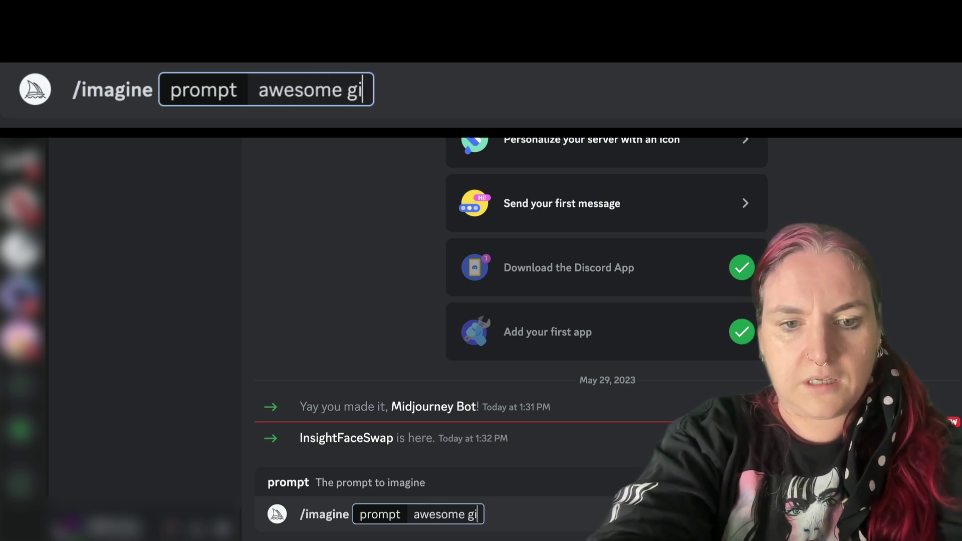
{"action": "key", "text": "BackSpace"}
{"action": "key", "text": "BackSpace"}
{"action": "key", "text": "BackSpace"}
{"action": "key", "text": "BackSpace"}
{"action": "type", "text": "lad"}
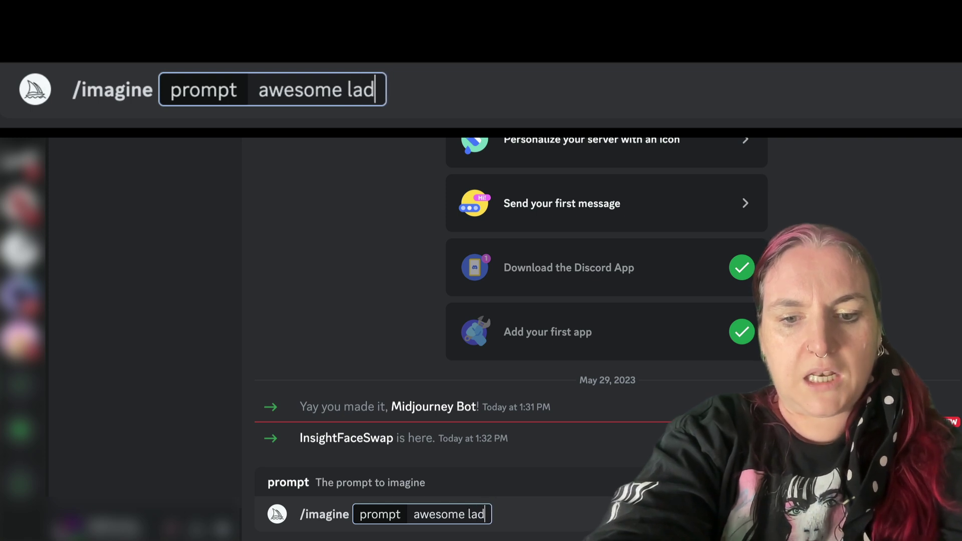
{"action": "type", "text": "y detective, fi"}
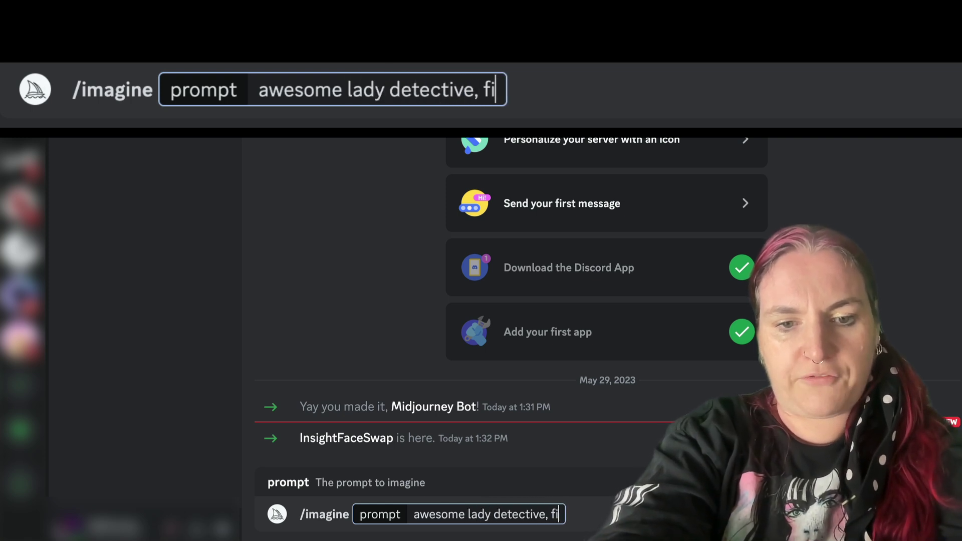
{"action": "type", "text": "lm noir style"}
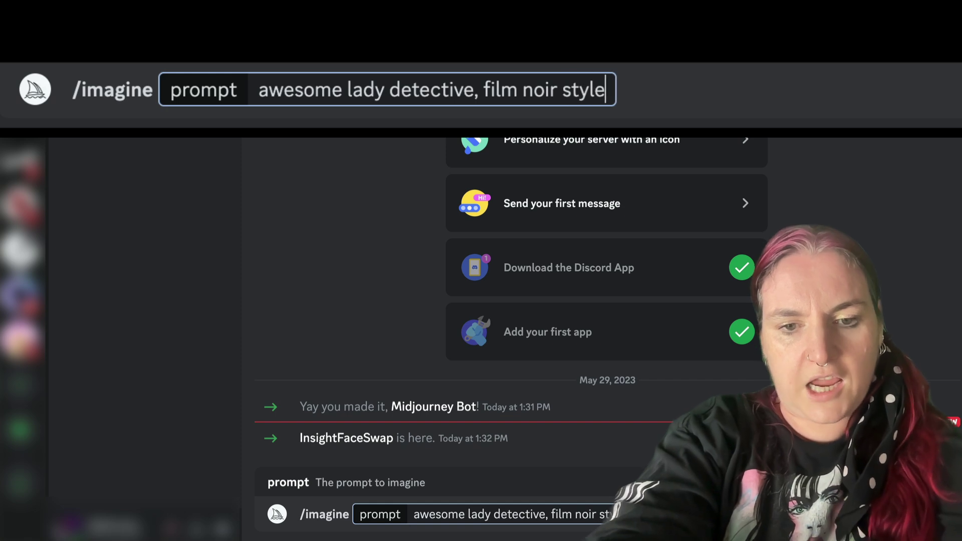
{"action": "type", "text": ", bombshell"}
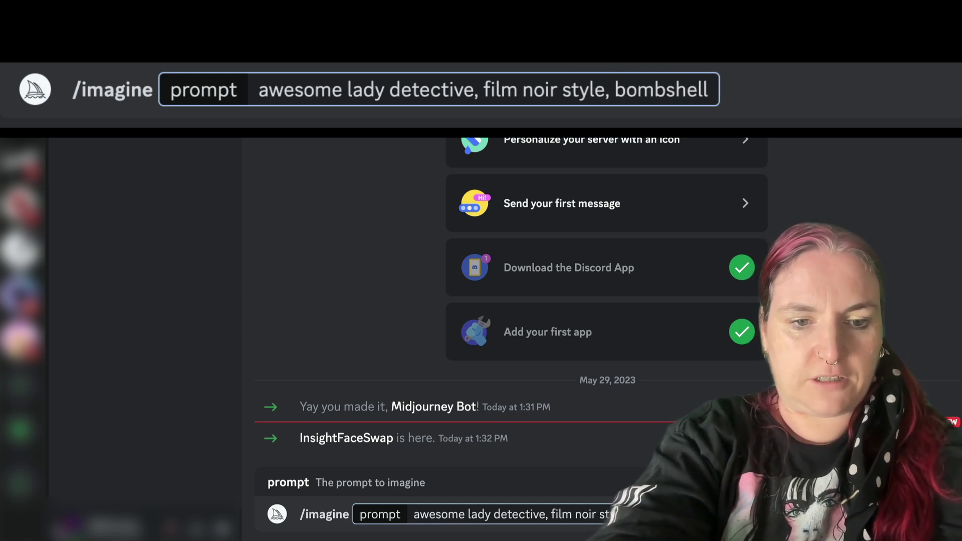
{"action": "key", "text": "Return"}
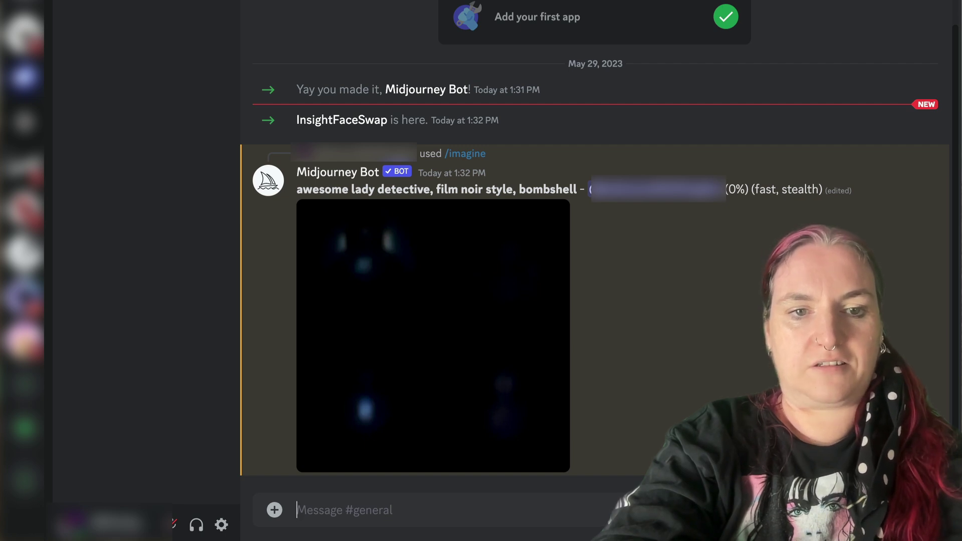
{"action": "type", "text": "/"}
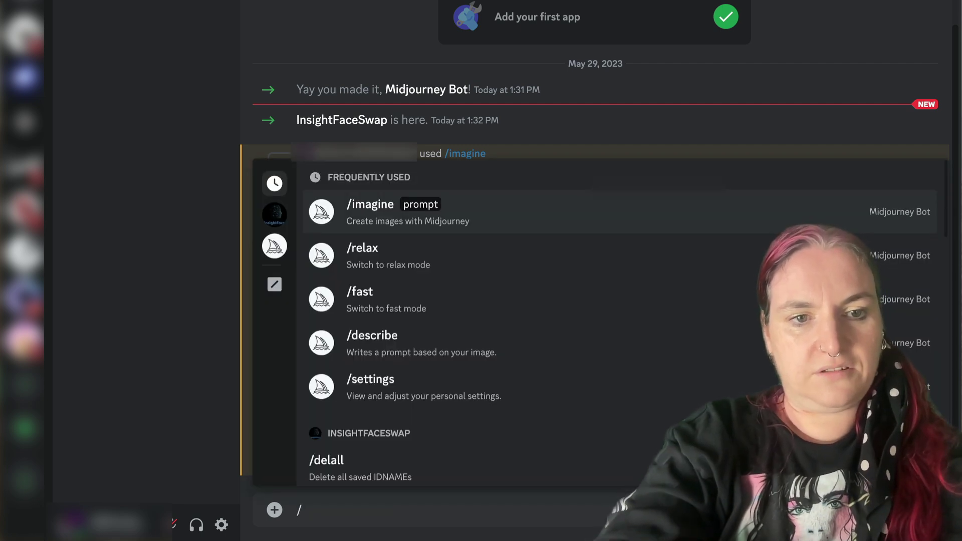
Save the Desktop face screenshot as an InsightFaceSwap identity with /saveid, idname 'kat'
{"action": "left_click", "coordinate": [275, 215]}
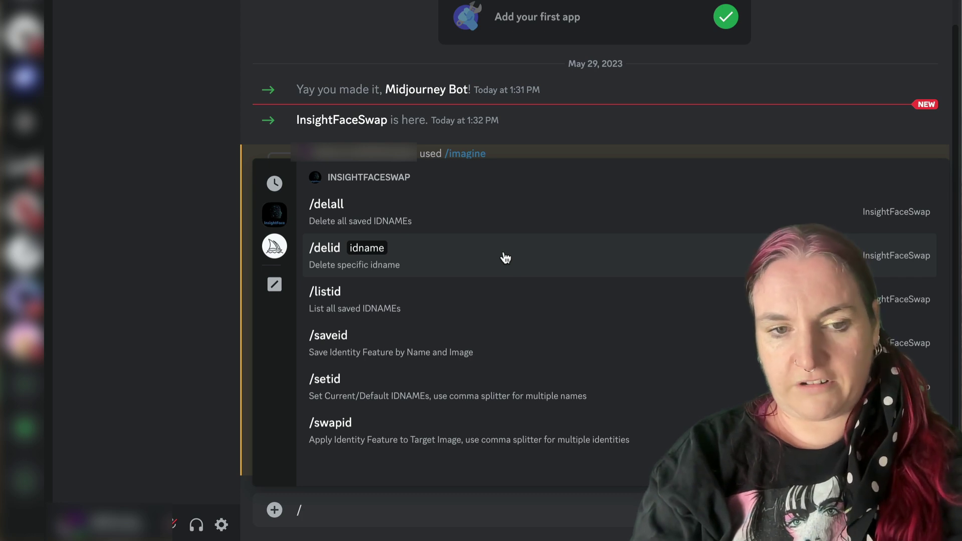
{"action": "left_click", "coordinate": [466, 335]}
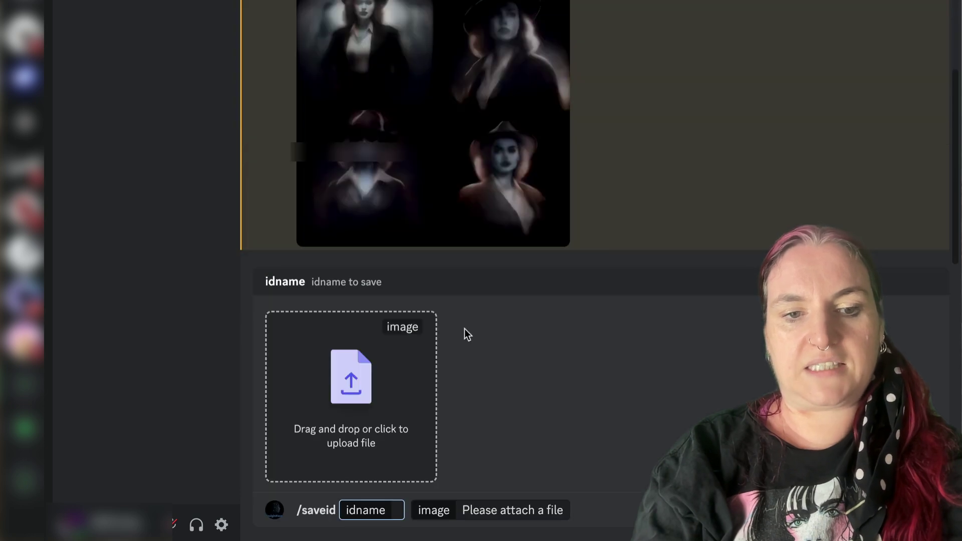
{"action": "left_click", "coordinate": [349, 371]}
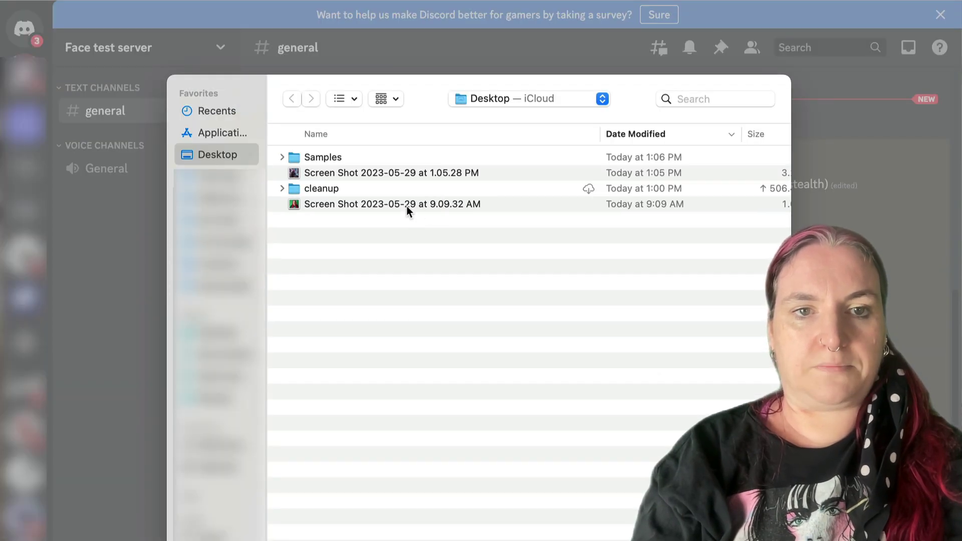
{"action": "double_click", "coordinate": [406, 206]}
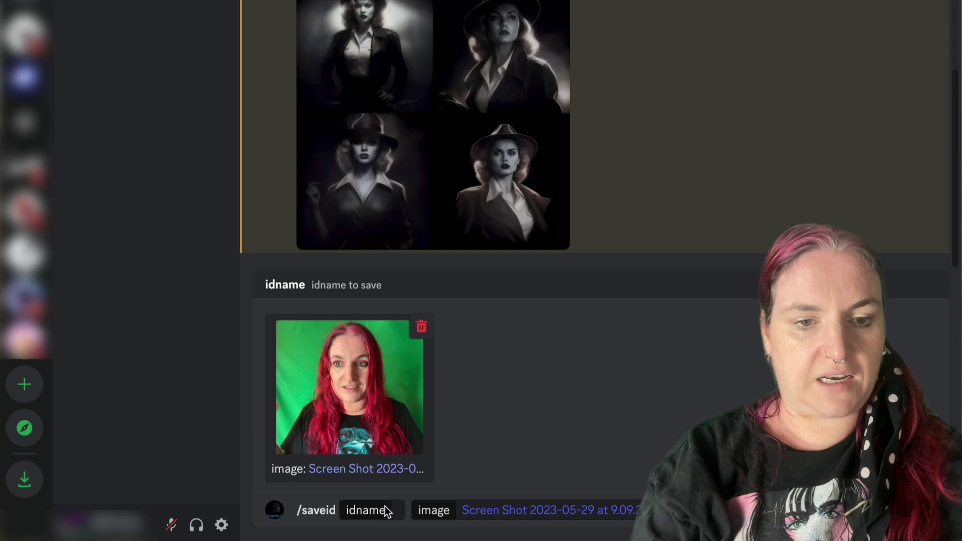
{"action": "left_click", "coordinate": [352, 507]}
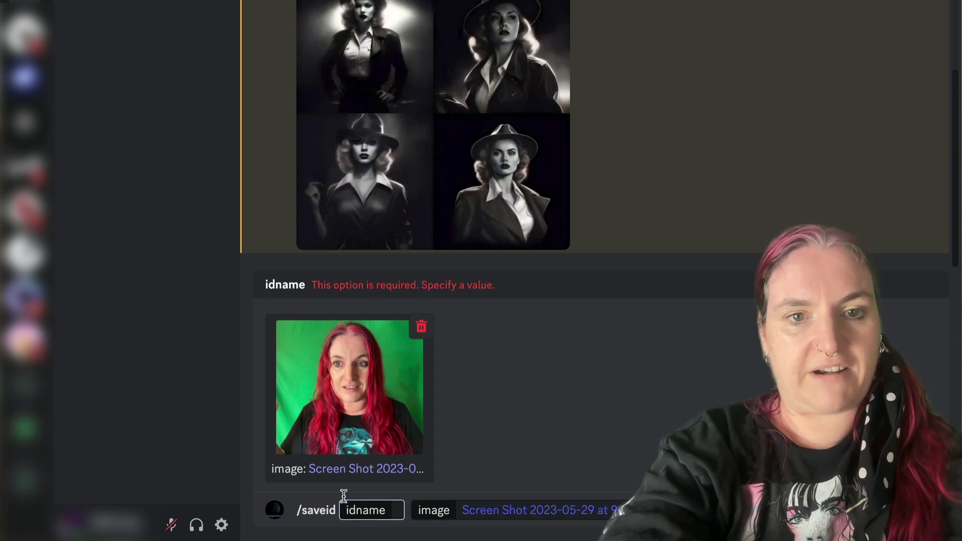
{"action": "type", "text": "kath1"}
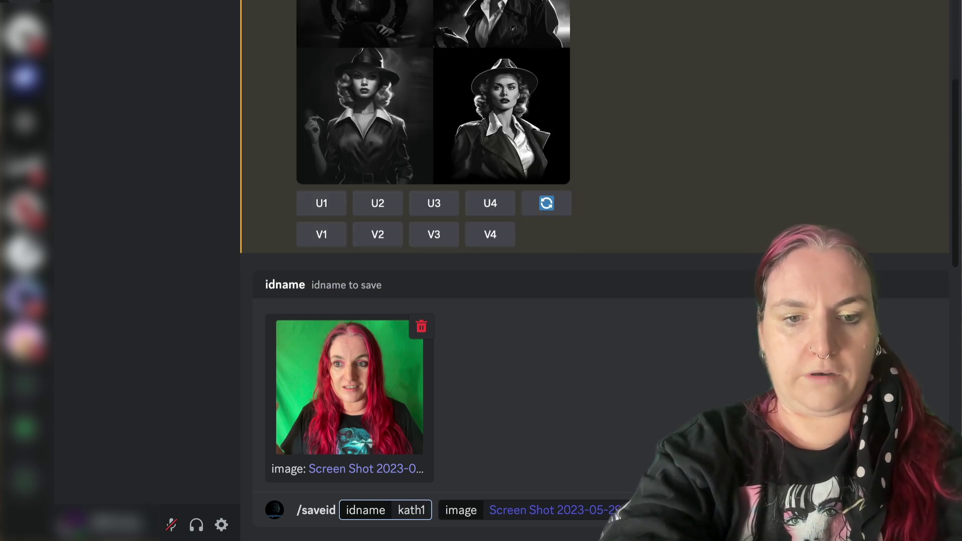
{"action": "key", "text": "Return"}
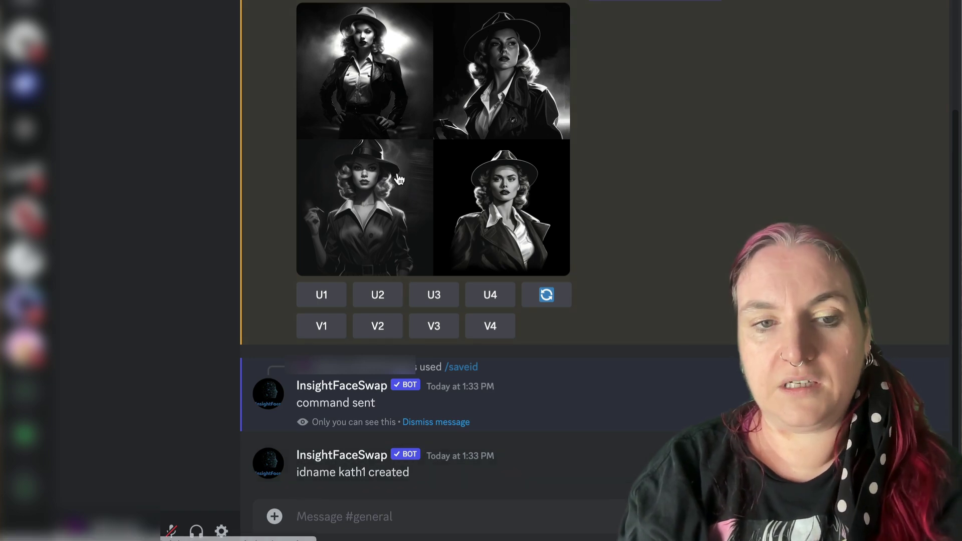
Face-swap the saved face onto the four-detective grid with INSwapper and preview the result
{"action": "right_click", "coordinate": [485, 108]}
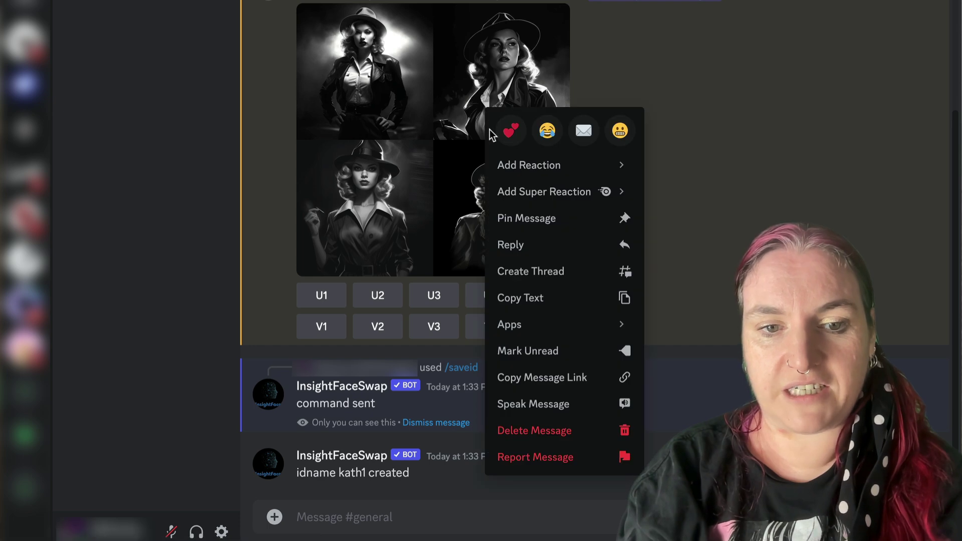
{"action": "mouse_move", "coordinate": [556, 325]}
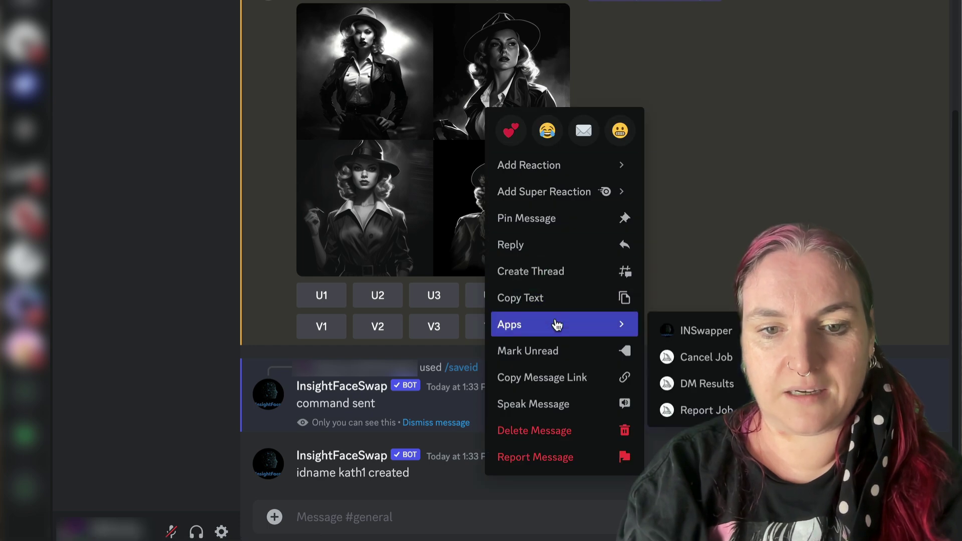
{"action": "left_click", "coordinate": [701, 331]}
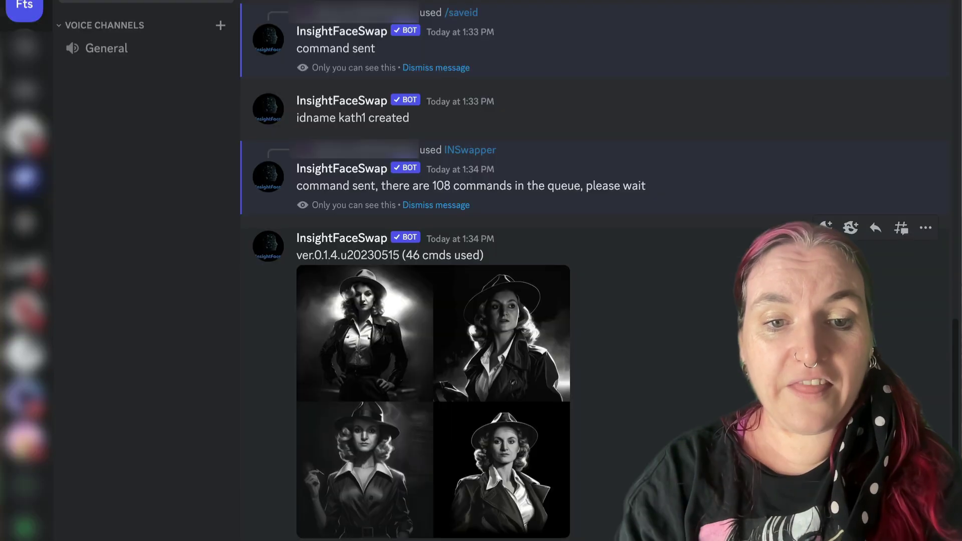
{"action": "left_click", "coordinate": [501, 461]}
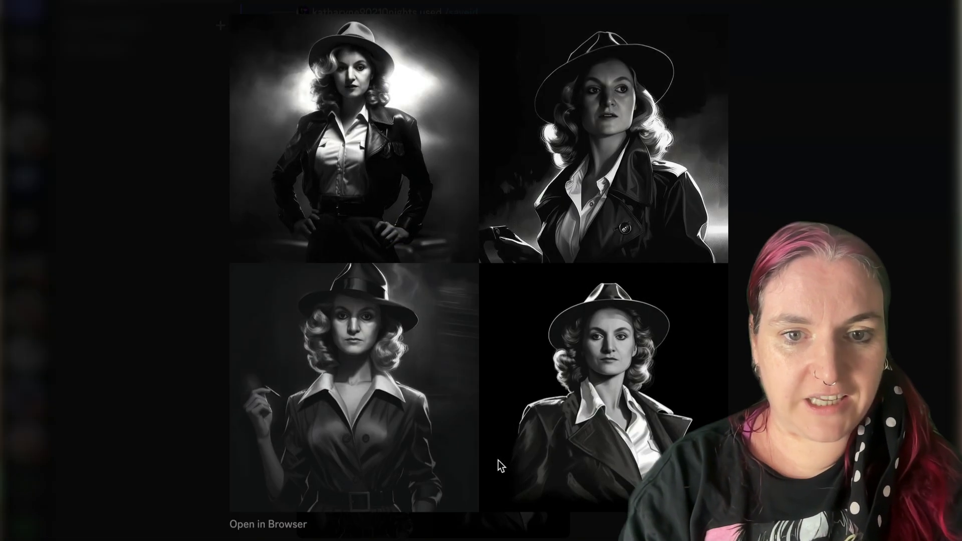
{"action": "key", "text": "Escape"}
{"action": "scroll", "coordinate": [581, 125], "scroll_direction": "up", "scroll_amount": 4}
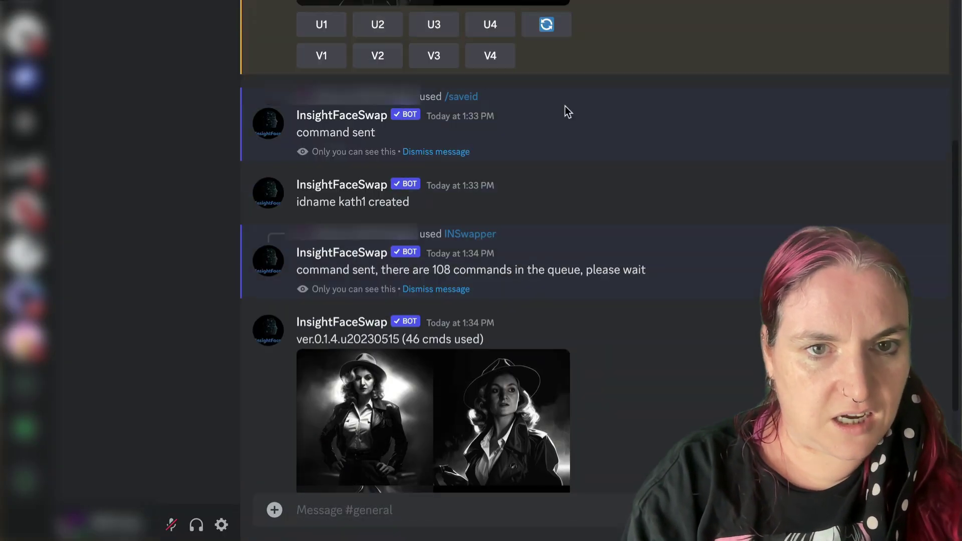
Upscale detective images 4 and 2 from the grid
{"action": "left_click", "coordinate": [505, 25]}
{"action": "scroll", "coordinate": [506, 31], "scroll_direction": "up", "scroll_amount": 3}
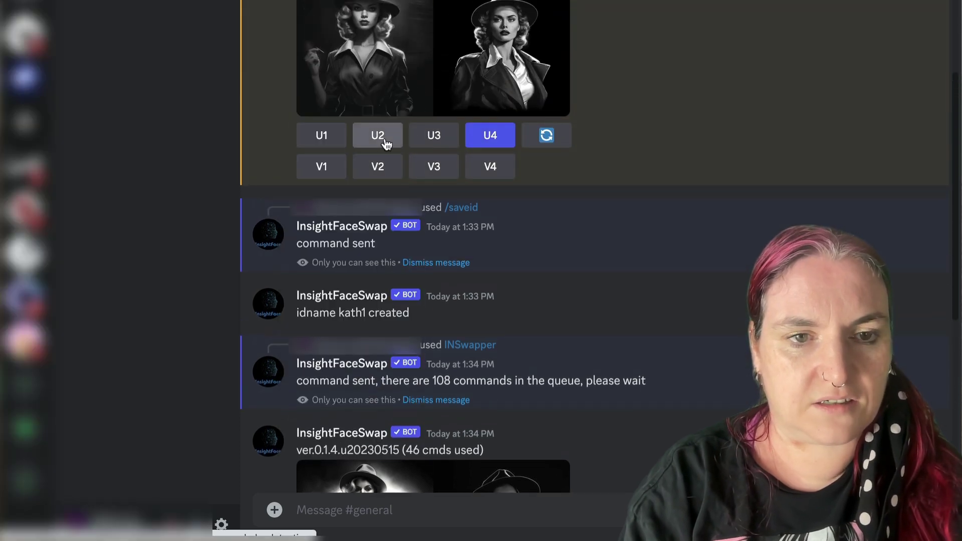
{"action": "left_click", "coordinate": [383, 142]}
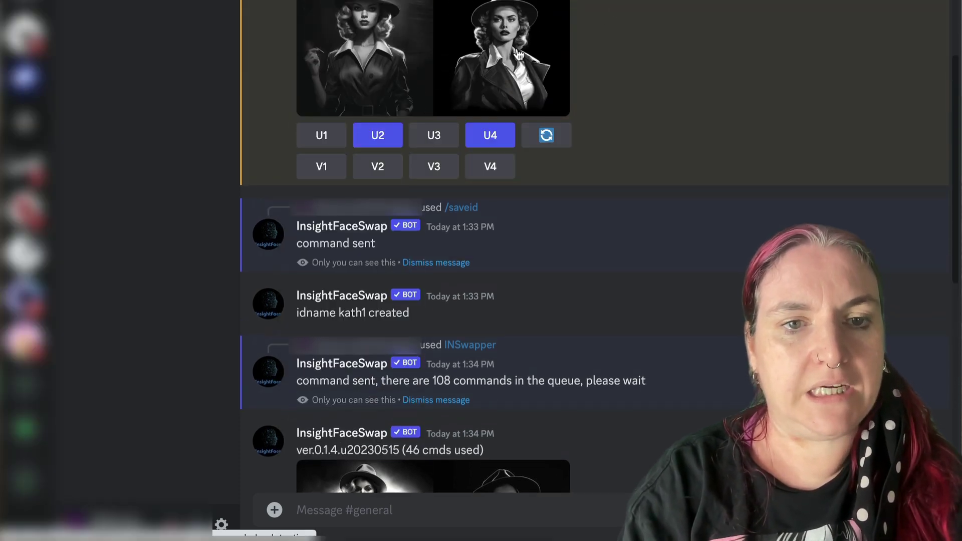
{"action": "scroll", "coordinate": [508, 192], "scroll_direction": "down", "scroll_amount": 10}
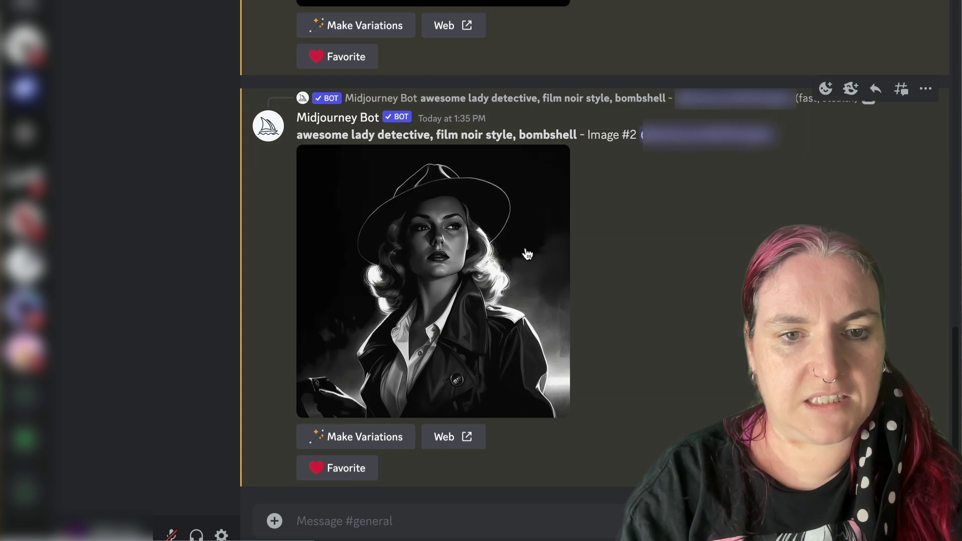
{"action": "scroll", "coordinate": [433, 27], "scroll_direction": "up", "scroll_amount": 3}
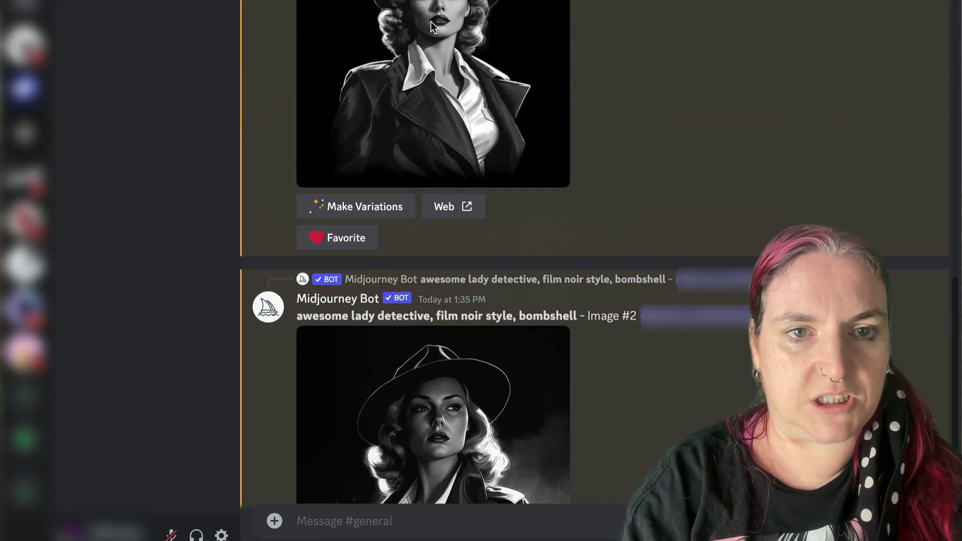
Face-swap the saved face onto both upscaled detective images with INSwapper
{"action": "right_click", "coordinate": [432, 64]}
{"action": "mouse_move", "coordinate": [516, 289]}
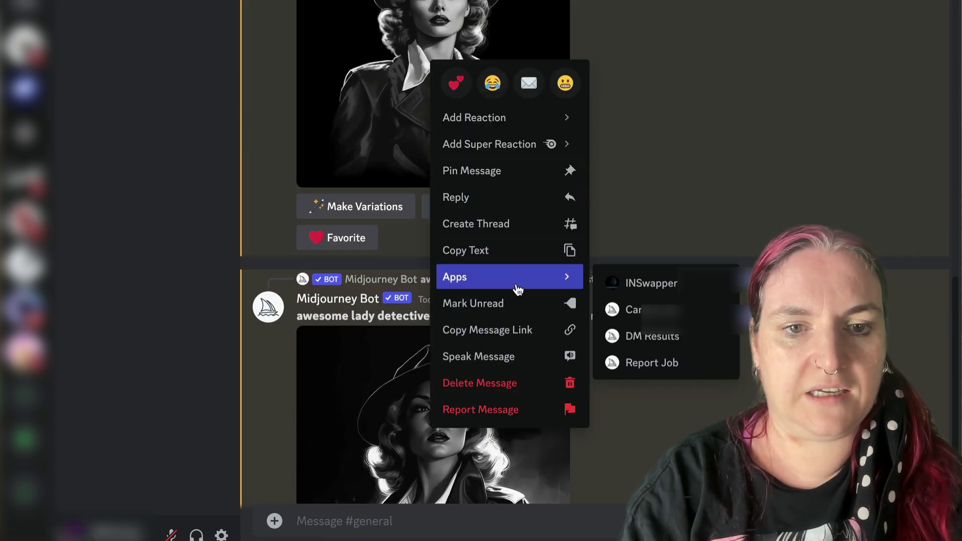
{"action": "left_click", "coordinate": [635, 284]}
{"action": "right_click", "coordinate": [512, 199]}
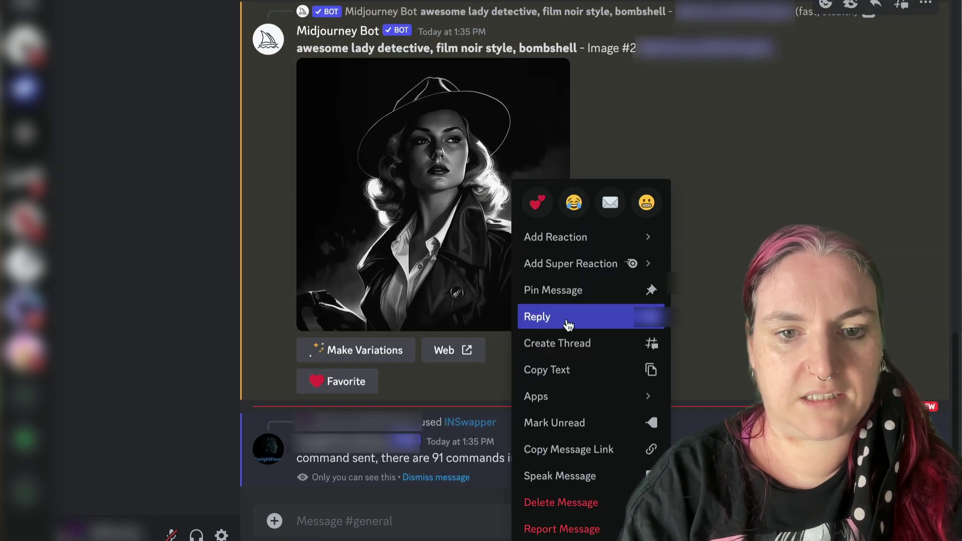
{"action": "mouse_move", "coordinate": [612, 395]}
{"action": "left_click", "coordinate": [731, 403]}
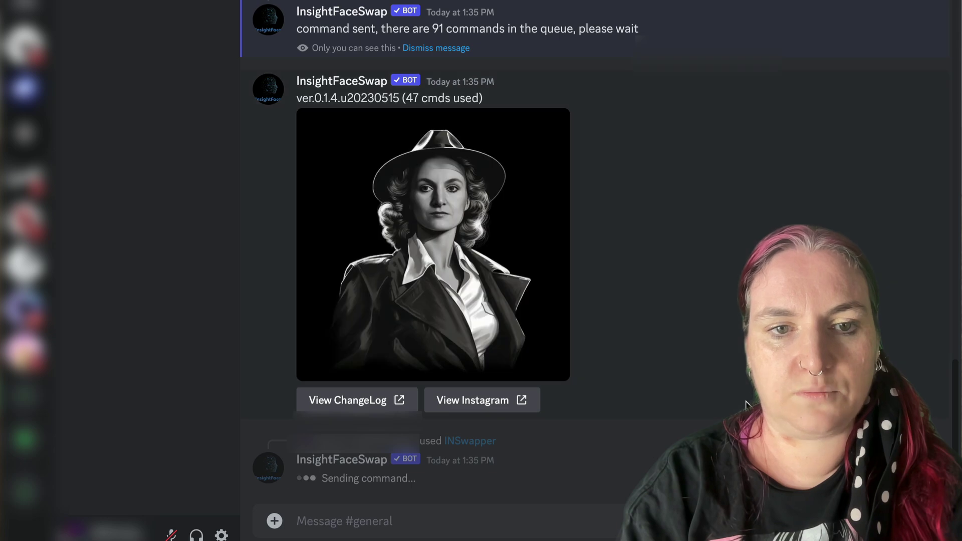
{"action": "left_click", "coordinate": [520, 316]}
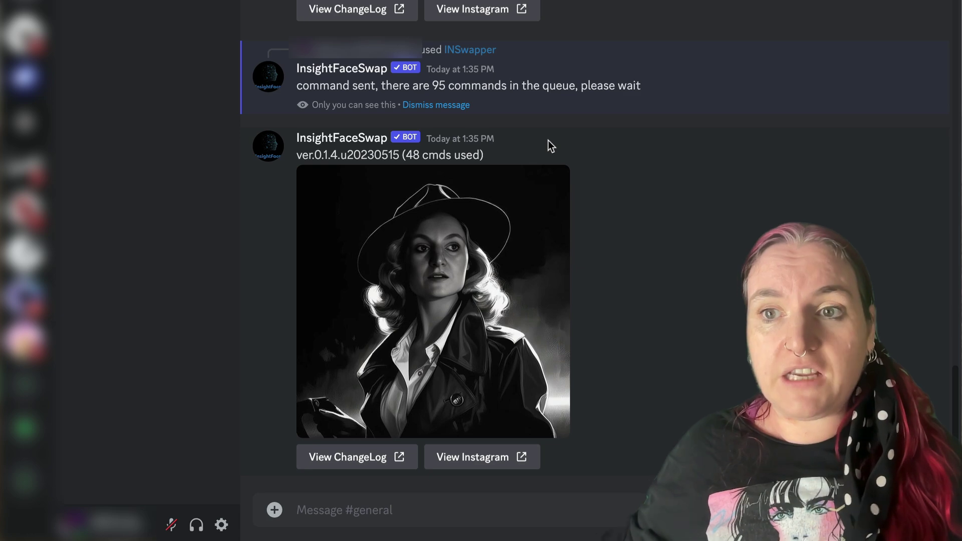
{"action": "scroll", "coordinate": [551, 145], "scroll_direction": "up", "scroll_amount": 4}
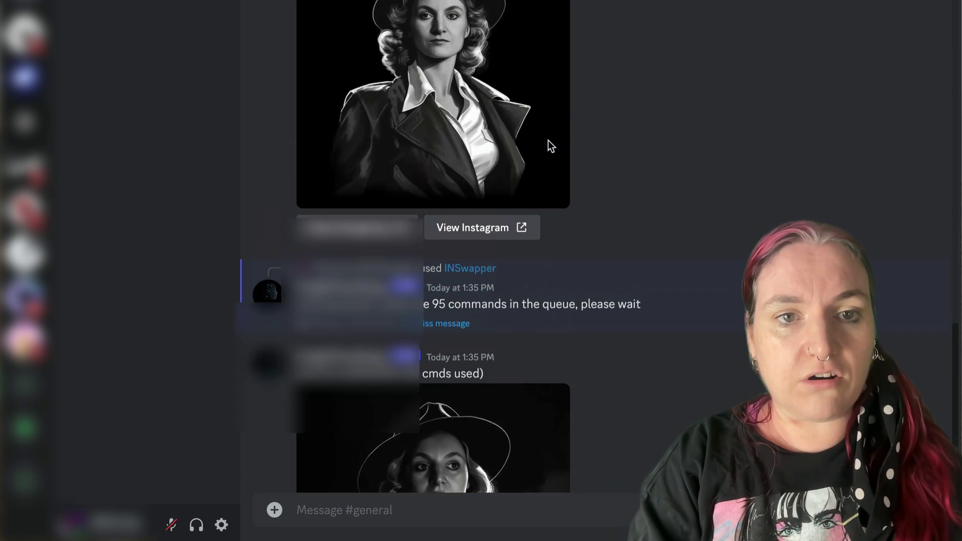
{"action": "scroll", "coordinate": [600, 38], "scroll_direction": "down", "scroll_amount": 3}
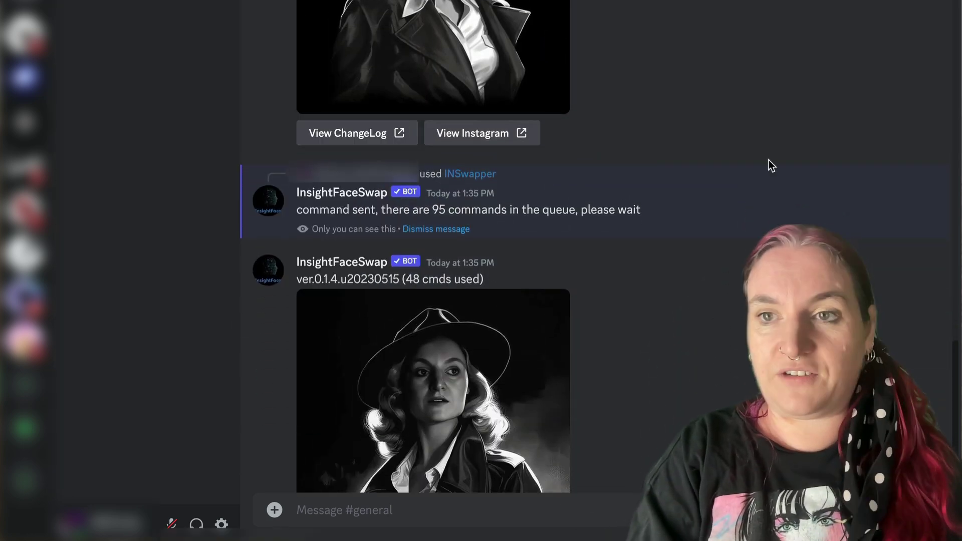
{"action": "left_click", "coordinate": [515, 91]}
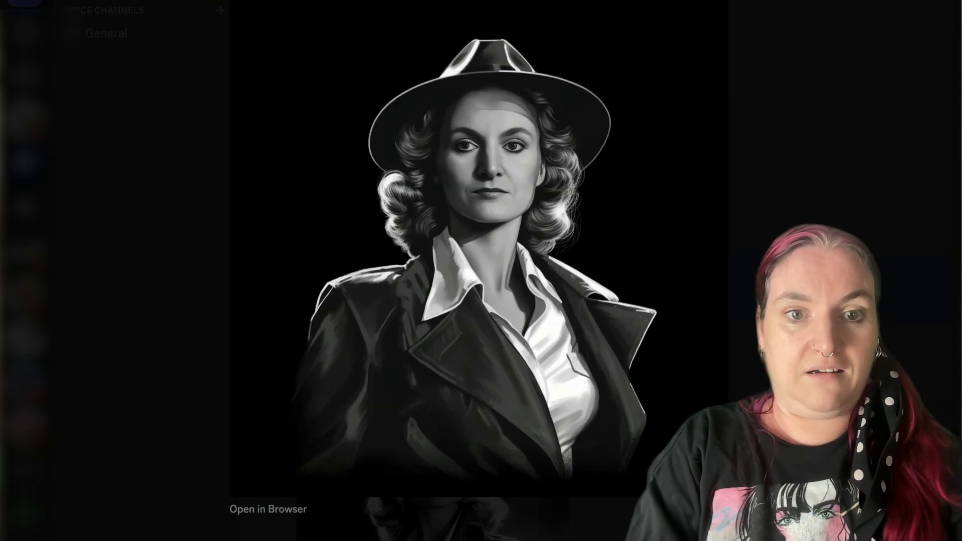
{"action": "key", "text": "Escape"}
{"action": "scroll", "coordinate": [681, 148], "scroll_direction": "down", "scroll_amount": 3}
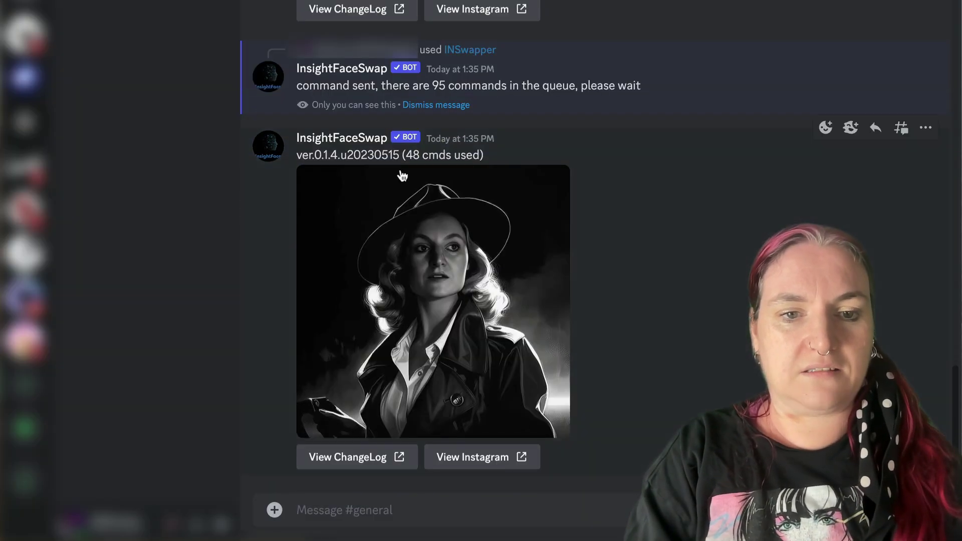
{"action": "left_click", "coordinate": [390, 267]}
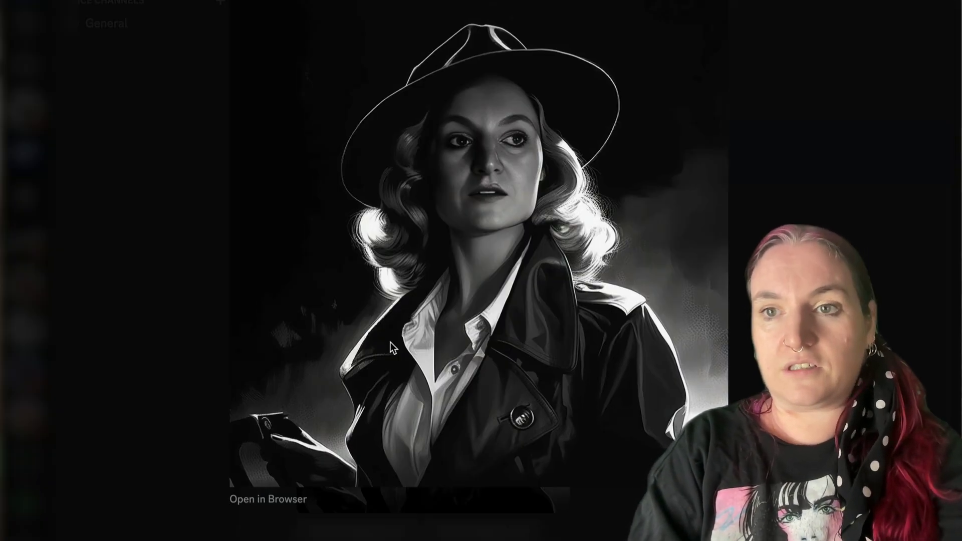
{"action": "key", "text": "Escape"}
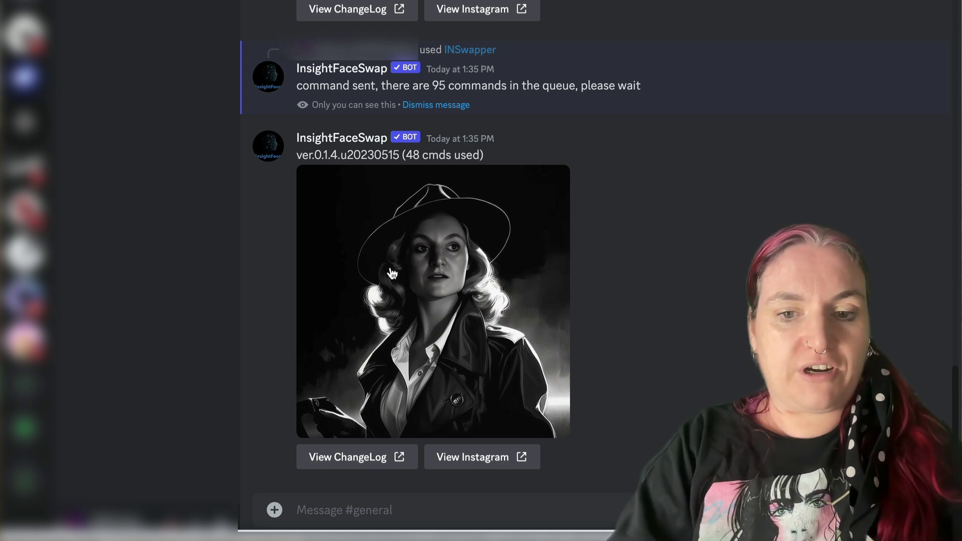
{"action": "left_click", "coordinate": [357, 512]}
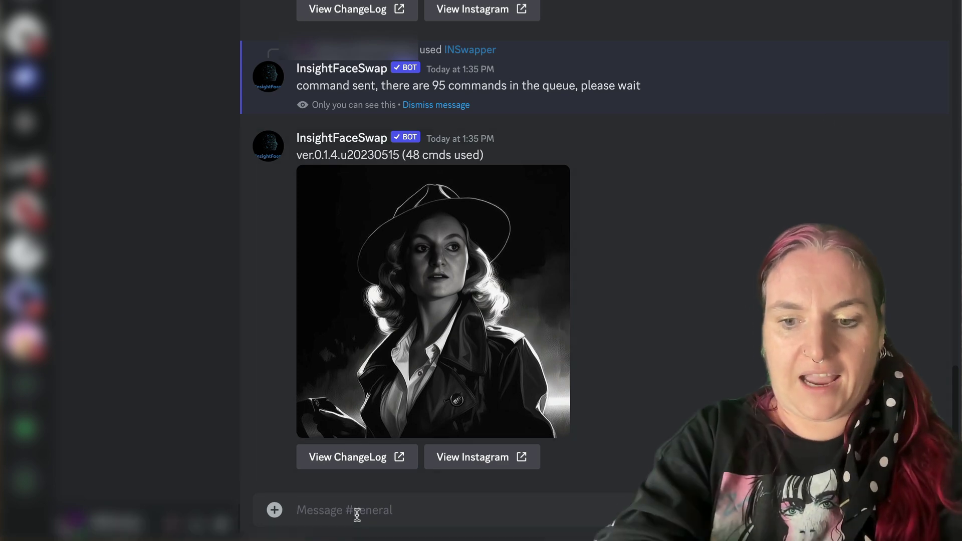
Run /imagine with 'illustration from children's book, african american boy, aged 10, cute smiling face'
{"action": "type", "text": "/"}
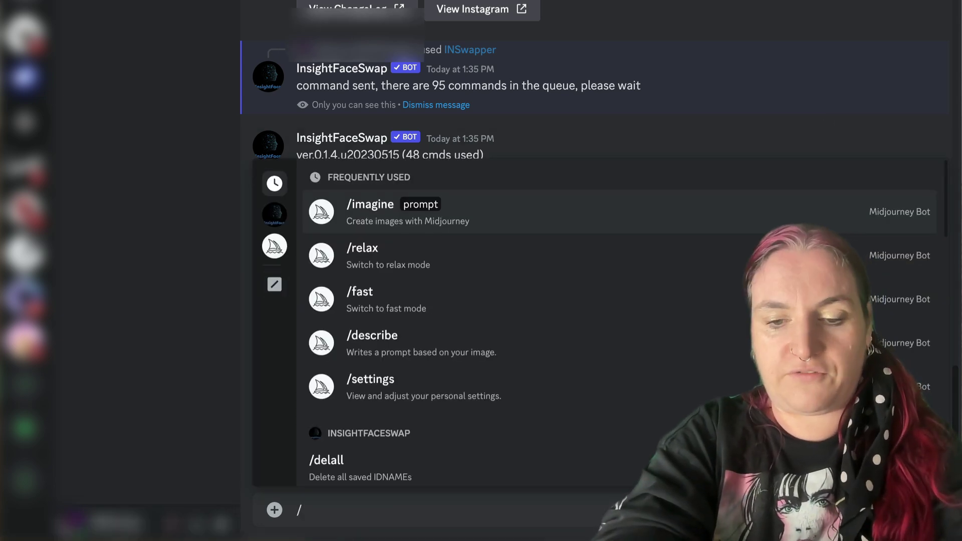
{"action": "type", "text": "imagine"}
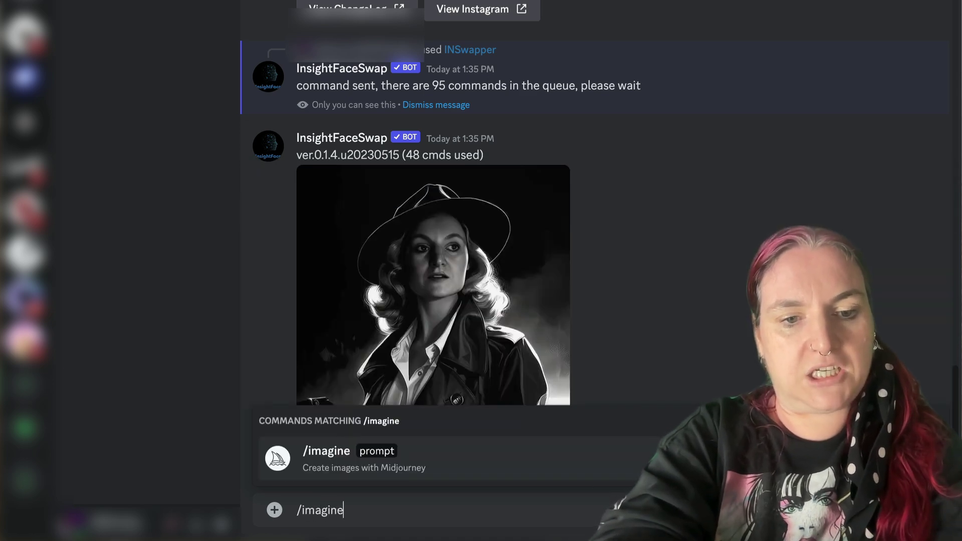
{"action": "key", "text": "Tab"}
{"action": "type", "text": "illustration from children"}
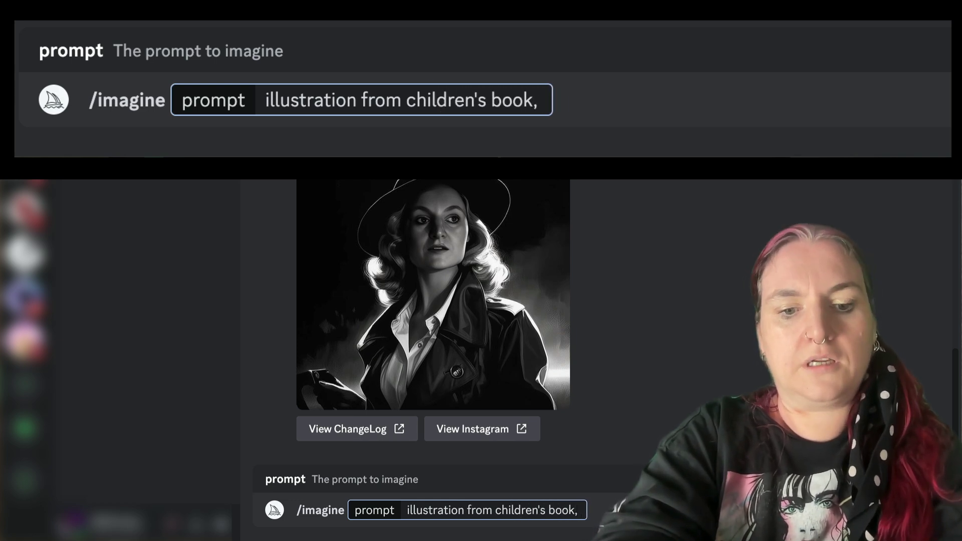
{"action": "type", "text": "'s book, african american boy, aged"}
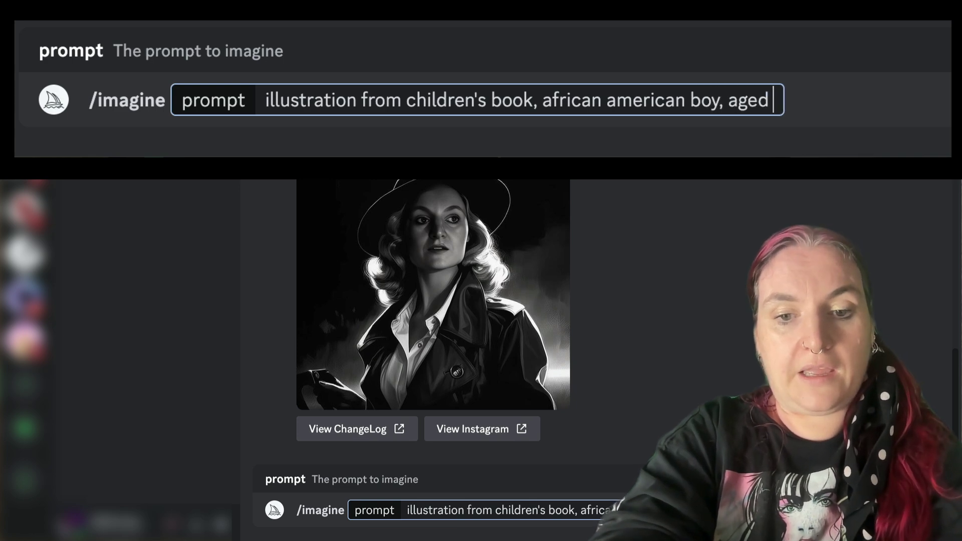
{"action": "type", "text": " 10, cute smiling face"}
{"action": "key", "text": "Return"}
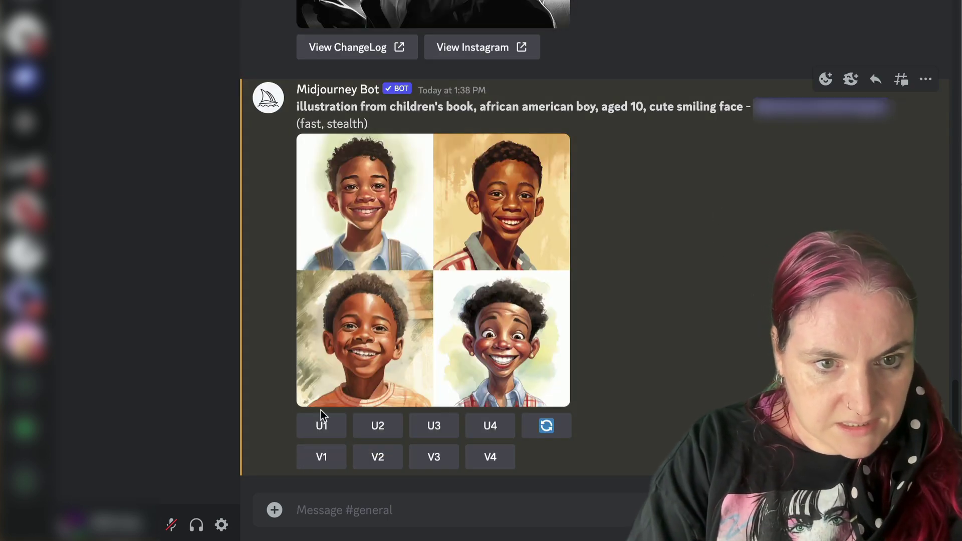
Upscale the first boy portrait with U1 and start a new /imagine prompt
{"action": "left_click", "coordinate": [315, 429]}
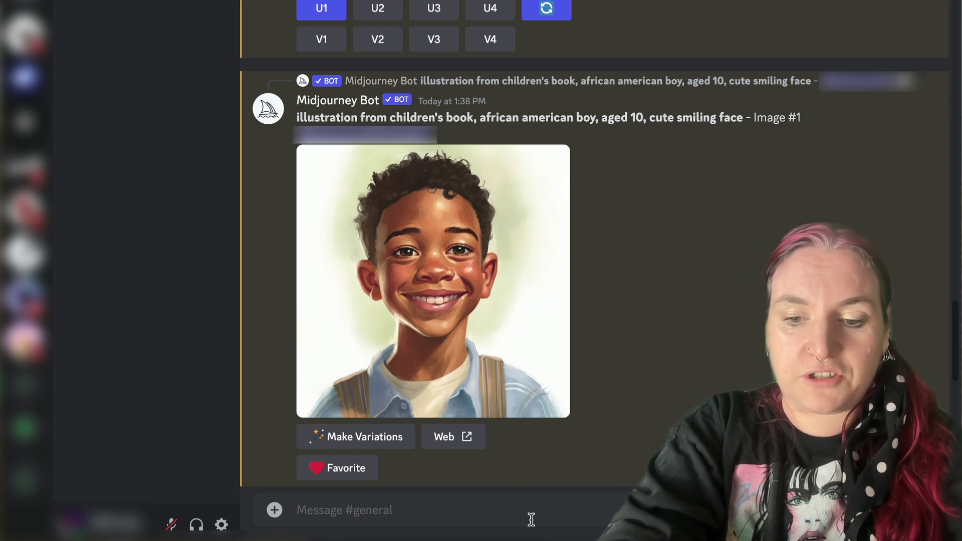
{"action": "type", "text": "/"}
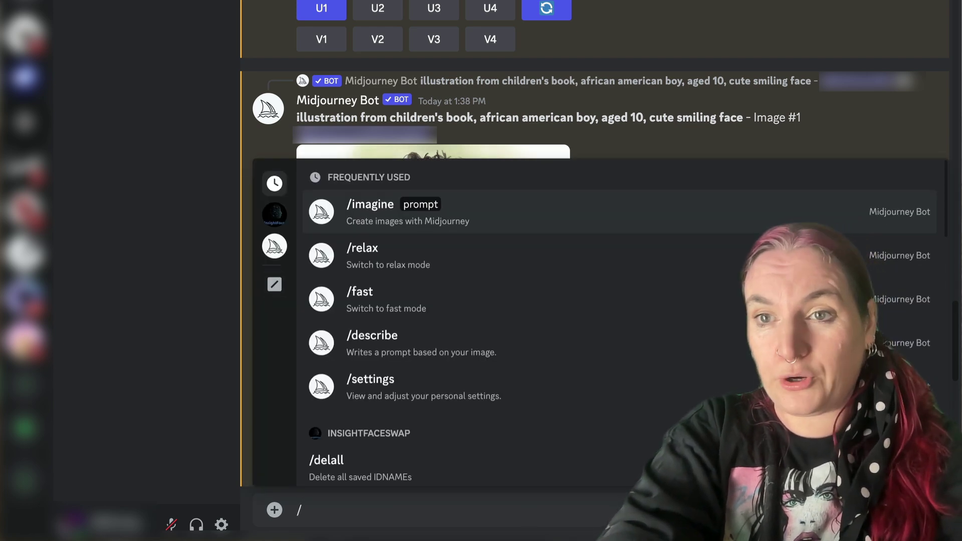
{"action": "type", "text": "imagine"}
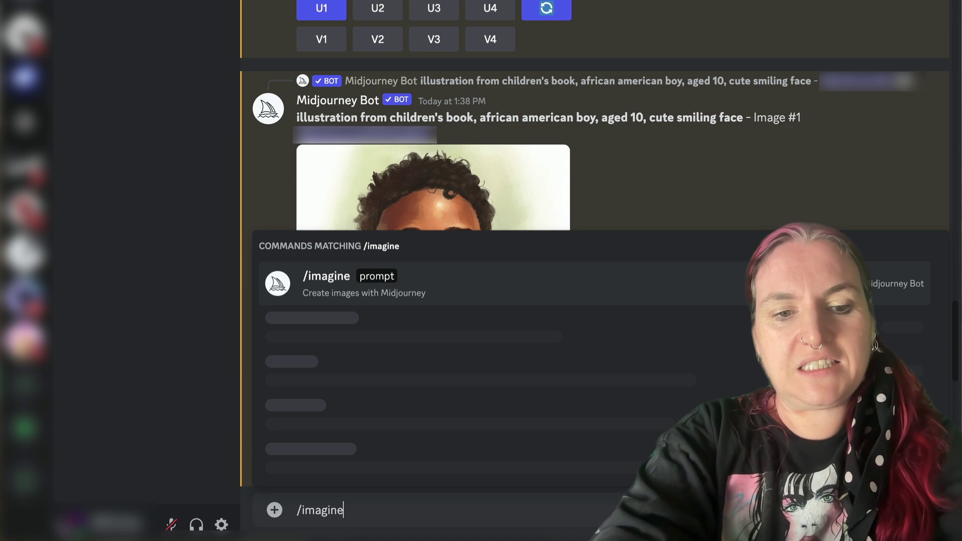
{"action": "key", "text": "Tab"}
Send 'illustration from children's book, astronaut, cute smiling face', then a boy-standing-next-to-school-bus prompt
{"action": "type", "text": "illustration"}
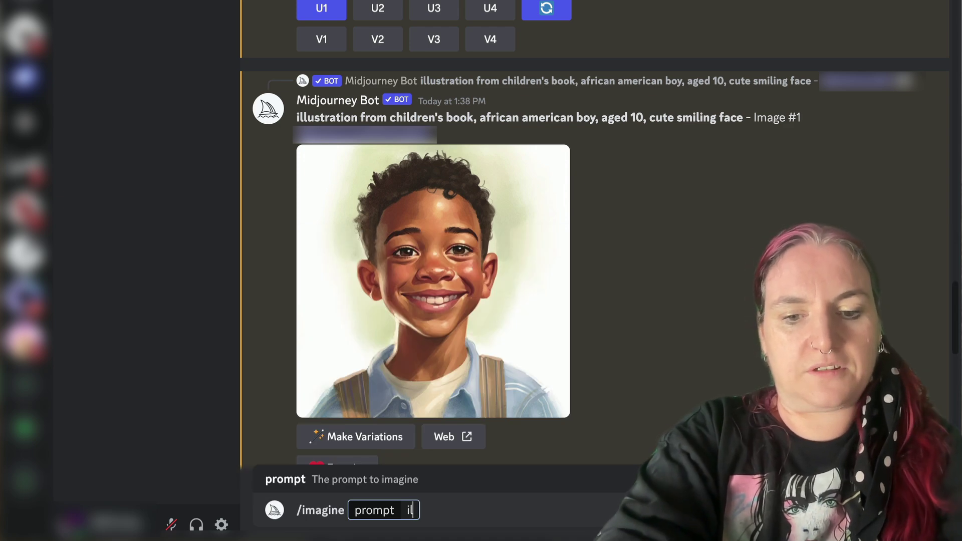
{"action": "type", "text": " from "}
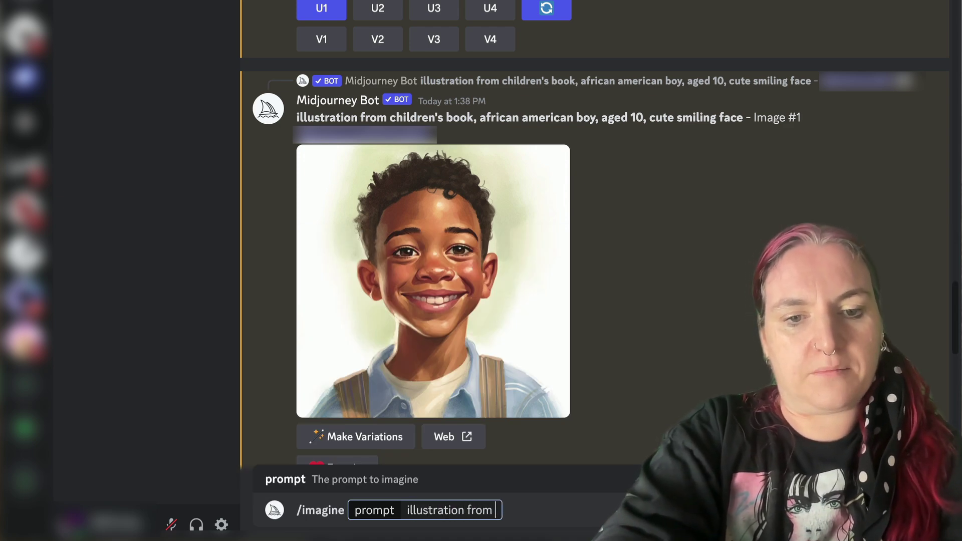
{"action": "type", "text": "children's book, as"}
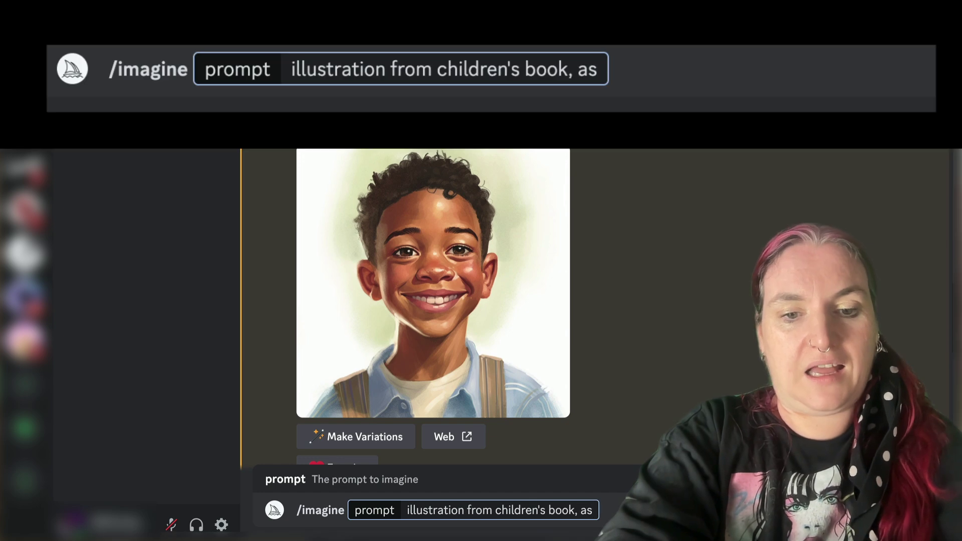
{"action": "type", "text": "tronaut, cute smiling"}
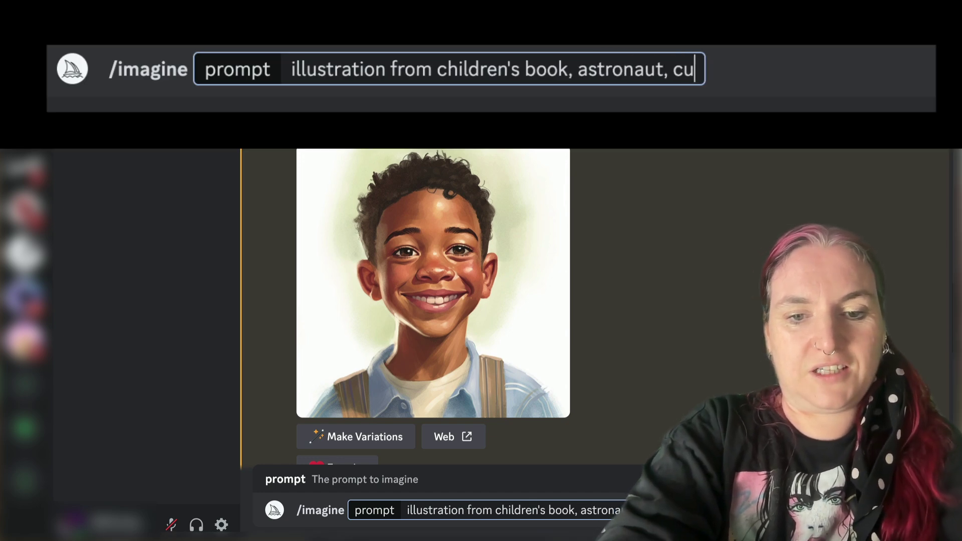
{"action": "type", "text": " face"}
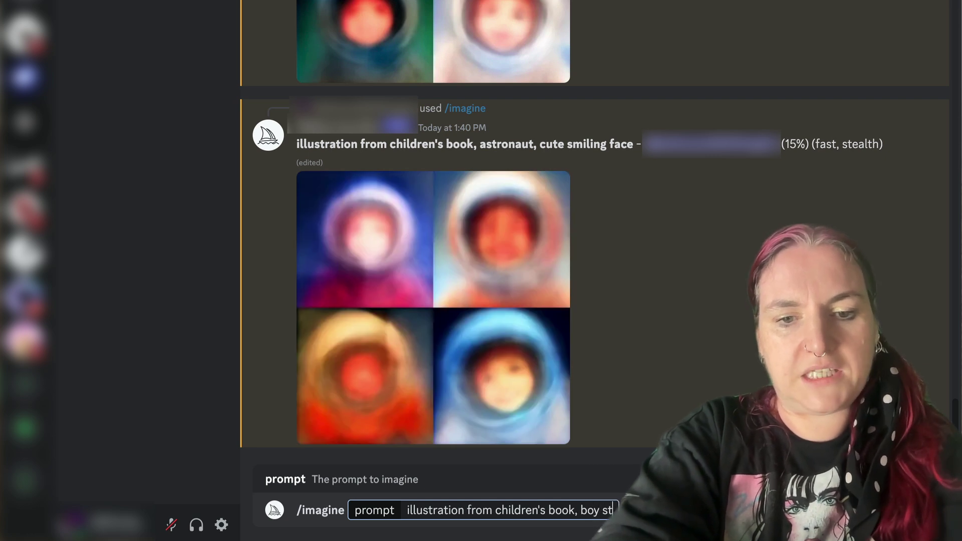
{"action": "type", "text": "anding next to sch"}
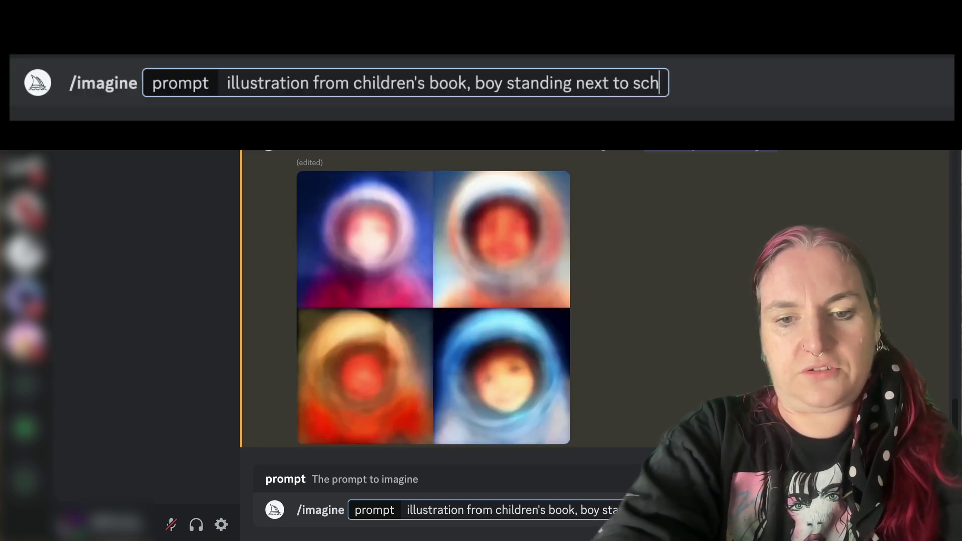
{"action": "type", "text": "ool bus."}
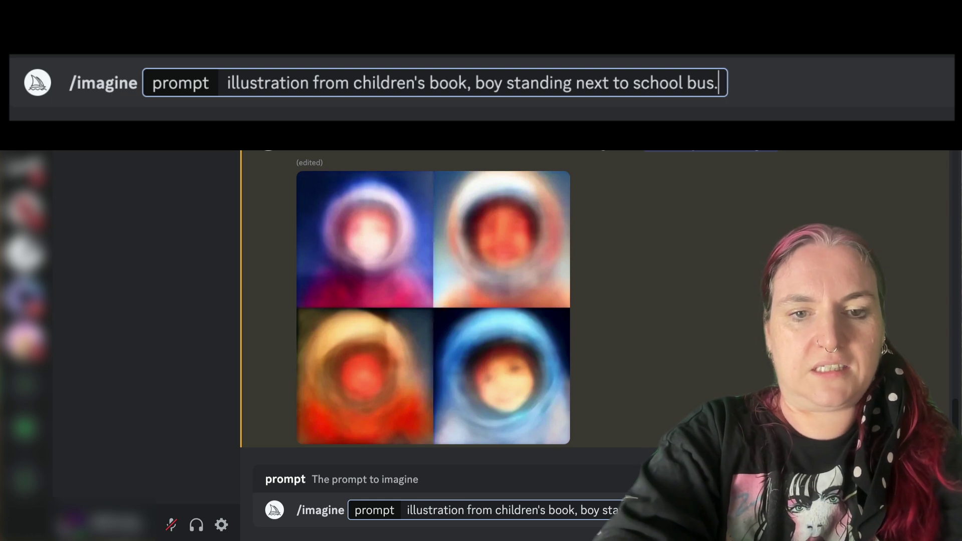
{"action": "key", "text": "Return"}
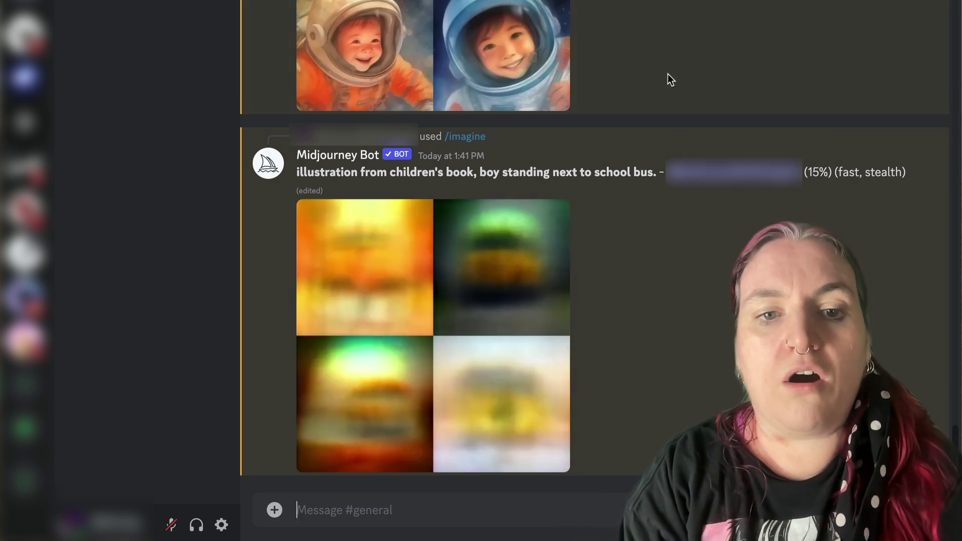
Scroll back to the upscaled boy Image #1 and review it full size, then close it
{"action": "scroll", "coordinate": [635, 85], "scroll_direction": "up", "scroll_amount": 4}
{"action": "scroll", "coordinate": [635, 96], "scroll_direction": "up", "scroll_amount": 8}
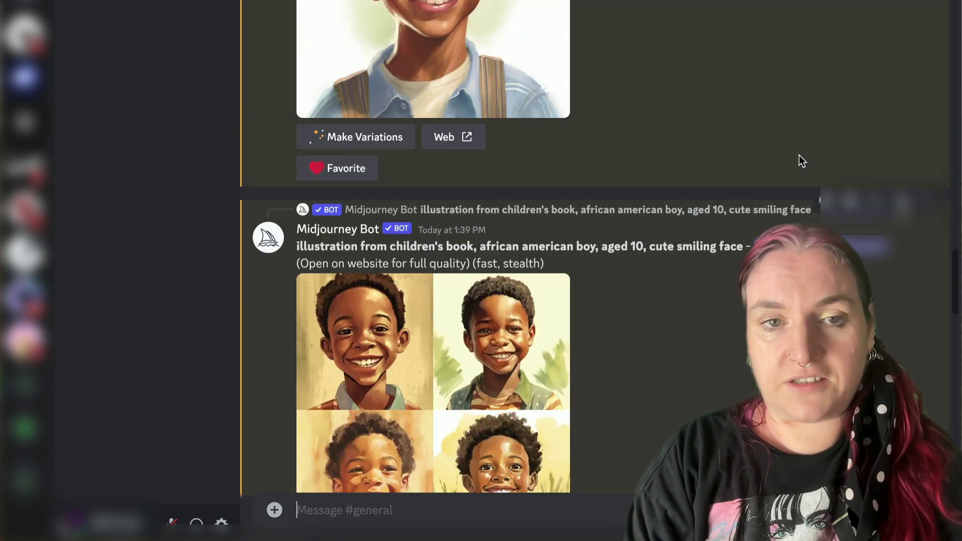
{"action": "scroll", "coordinate": [722, 24], "scroll_direction": "up", "scroll_amount": 2}
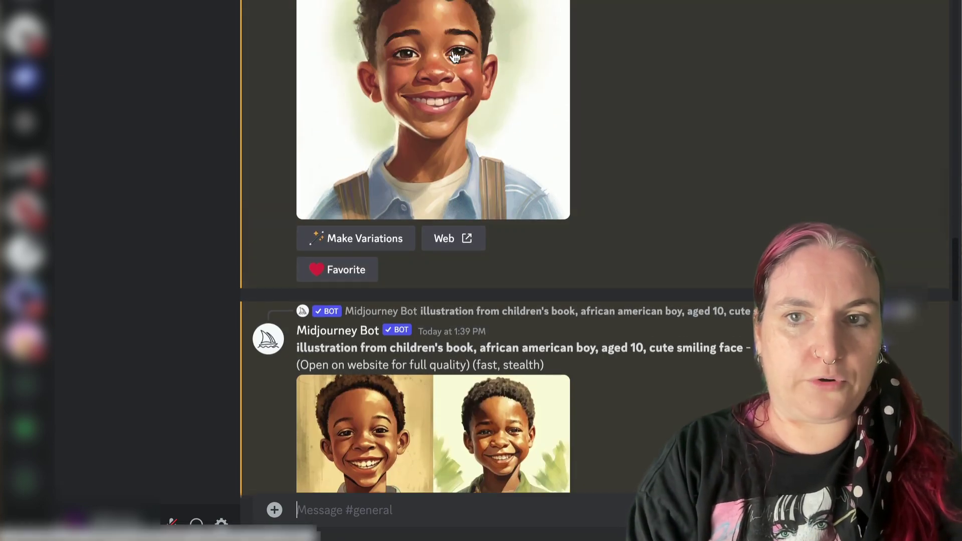
{"action": "scroll", "coordinate": [455, 56], "scroll_direction": "down", "scroll_amount": 15}
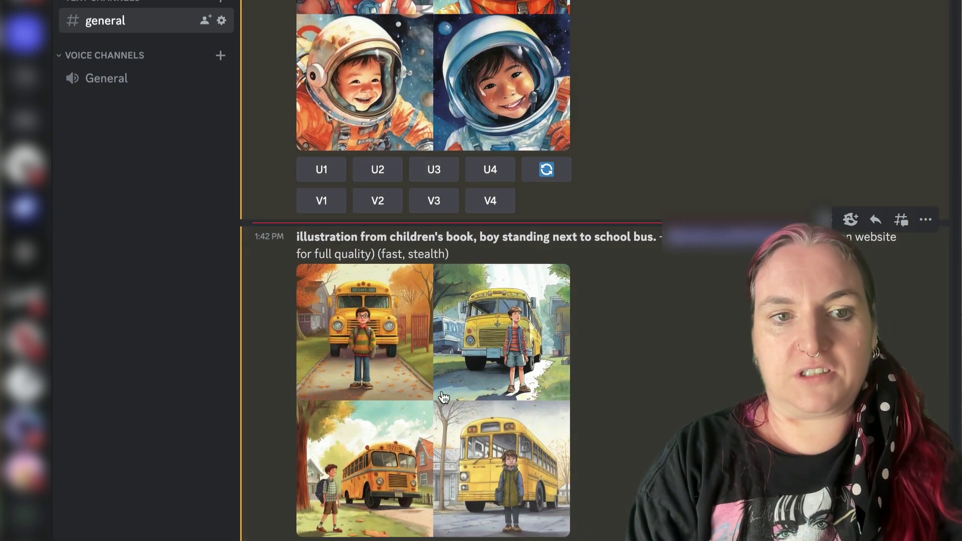
{"action": "scroll", "coordinate": [445, 396], "scroll_direction": "up", "scroll_amount": 15}
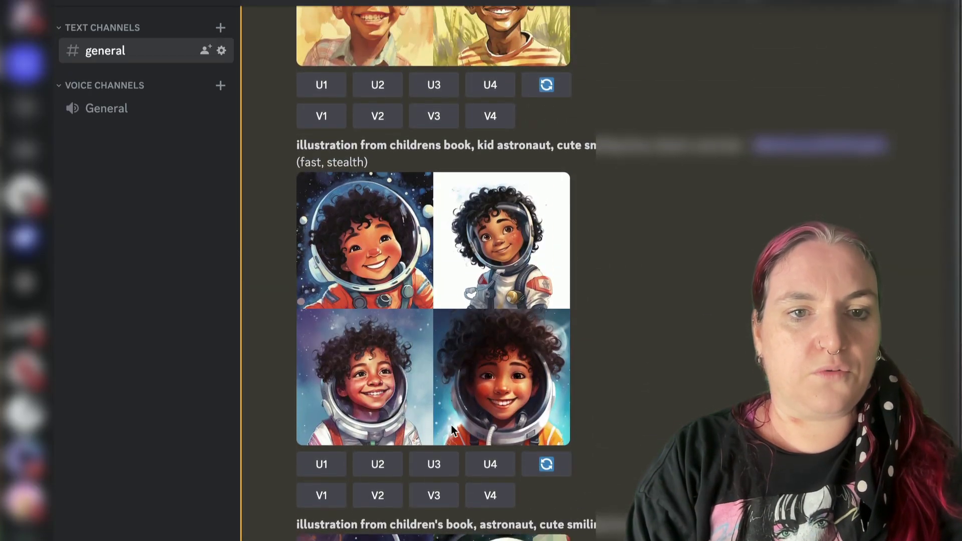
{"action": "scroll", "coordinate": [451, 425], "scroll_direction": "down", "scroll_amount": 10}
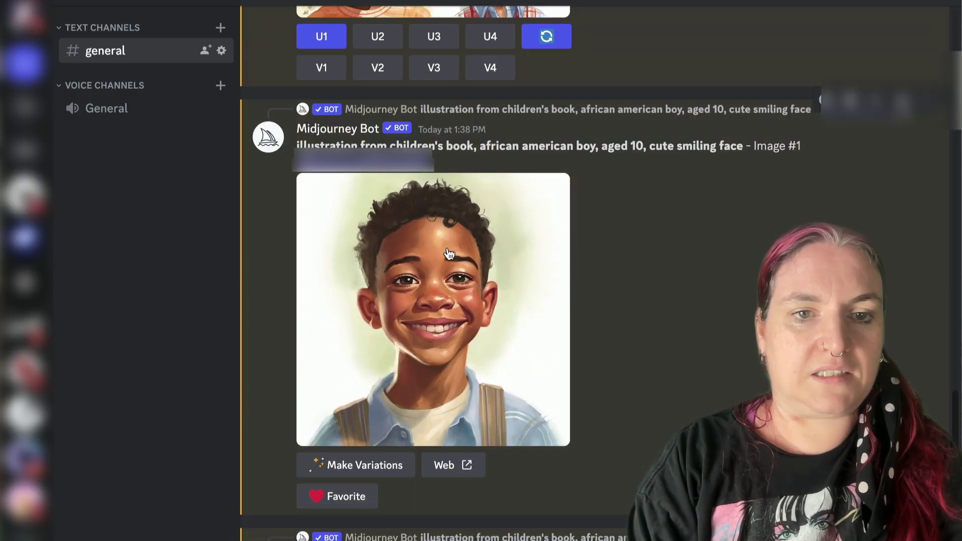
{"action": "left_click", "coordinate": [449, 253]}
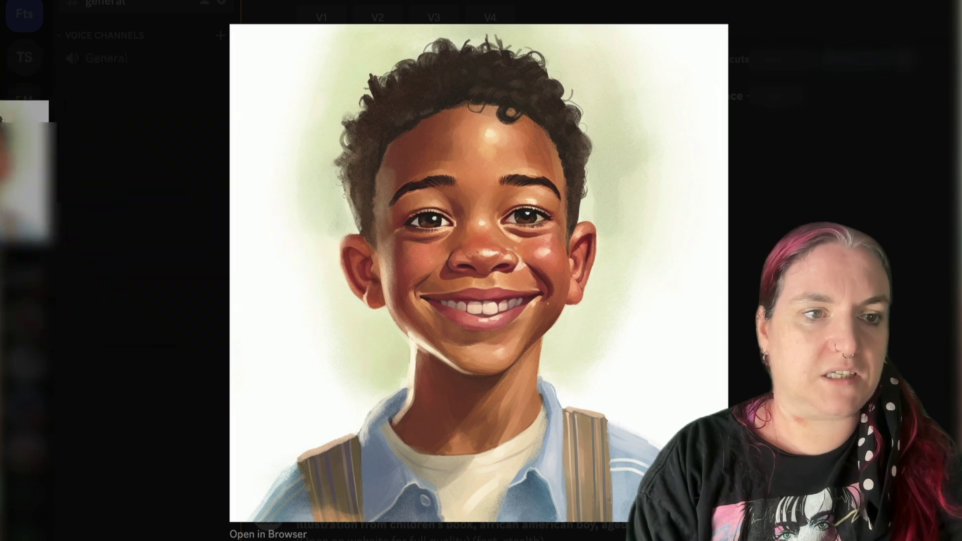
{"action": "key", "text": "Escape"}
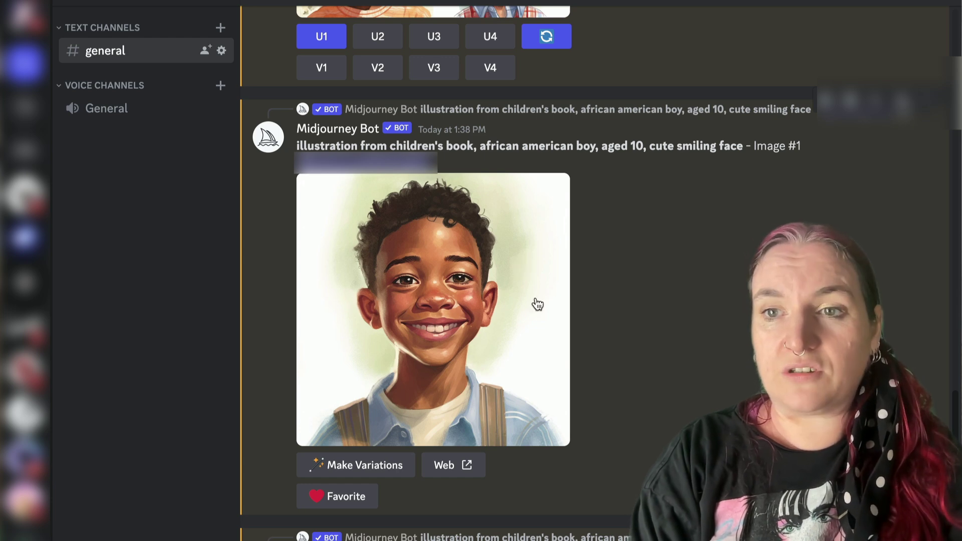
{"action": "scroll", "coordinate": [537, 273], "scroll_direction": "down", "scroll_amount": 3}
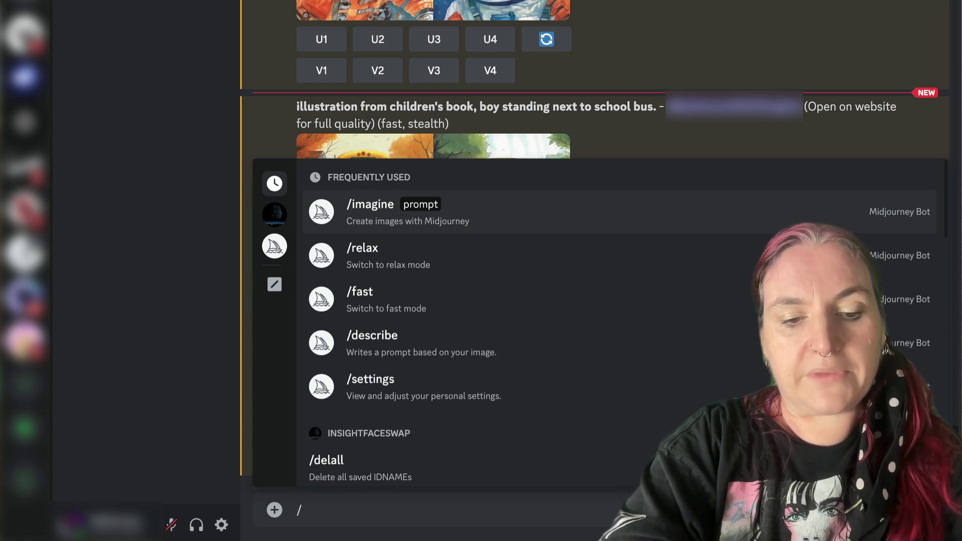
Save the upscaled boy portrait as InsightFaceSwap face ID 'Steve' using /saveid
{"action": "type", "text": "save"}
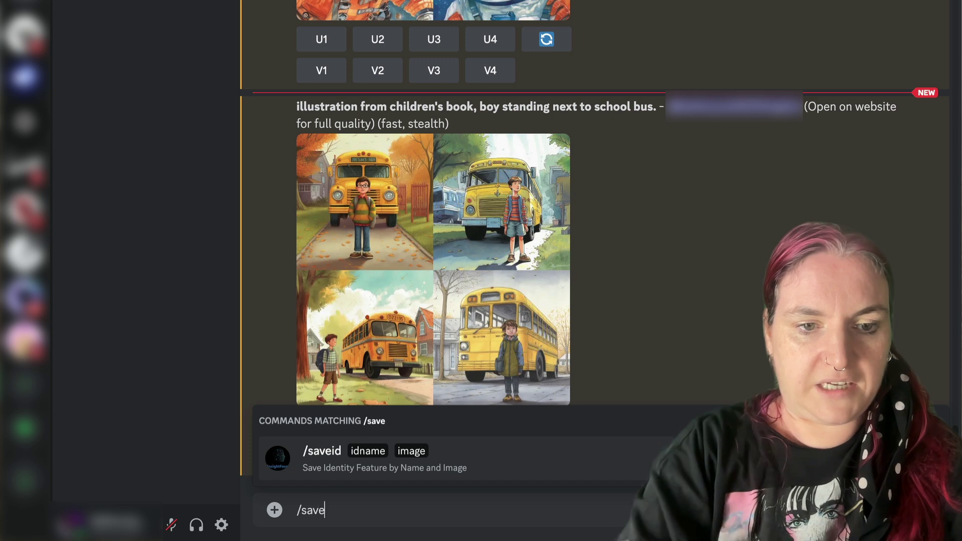
{"action": "type", "text": "i"}
{"action": "key", "text": "Tab"}
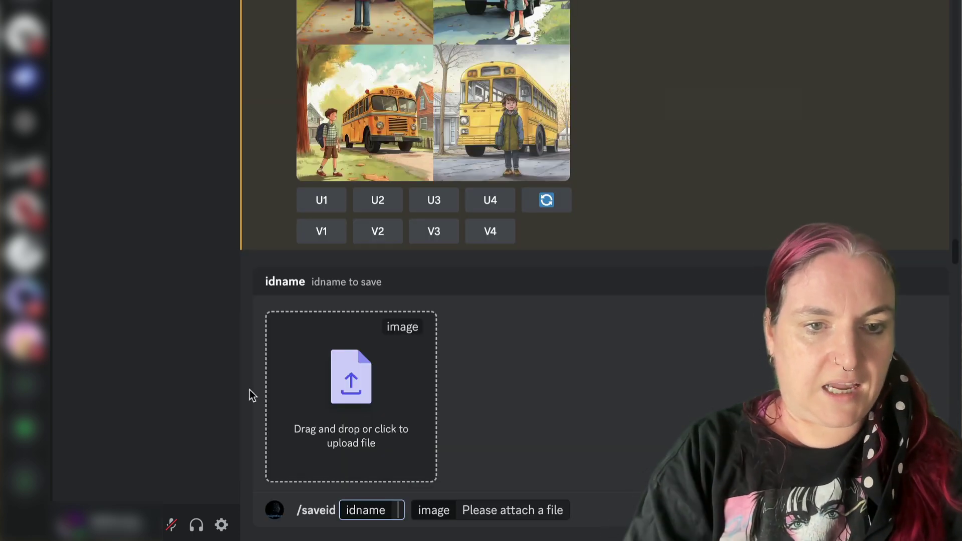
{"action": "mouse_move", "coordinate": [351, 376]}
{"action": "left_mouse_down"}
{"action": "mouse_move", "coordinate": [339, 371]}
{"action": "mouse_move", "coordinate": [348, 377]}
{"action": "left_mouse_up"}
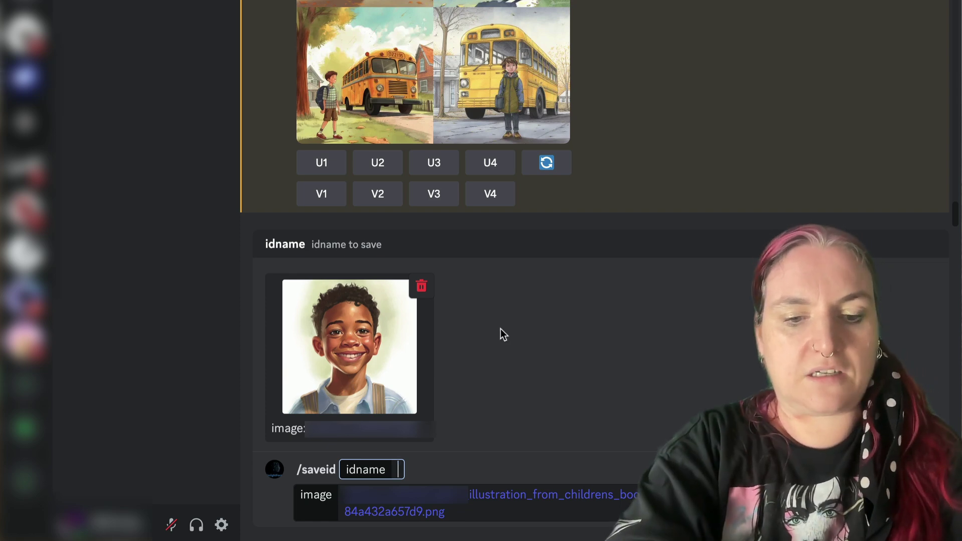
{"action": "type", "text": "Steve"}
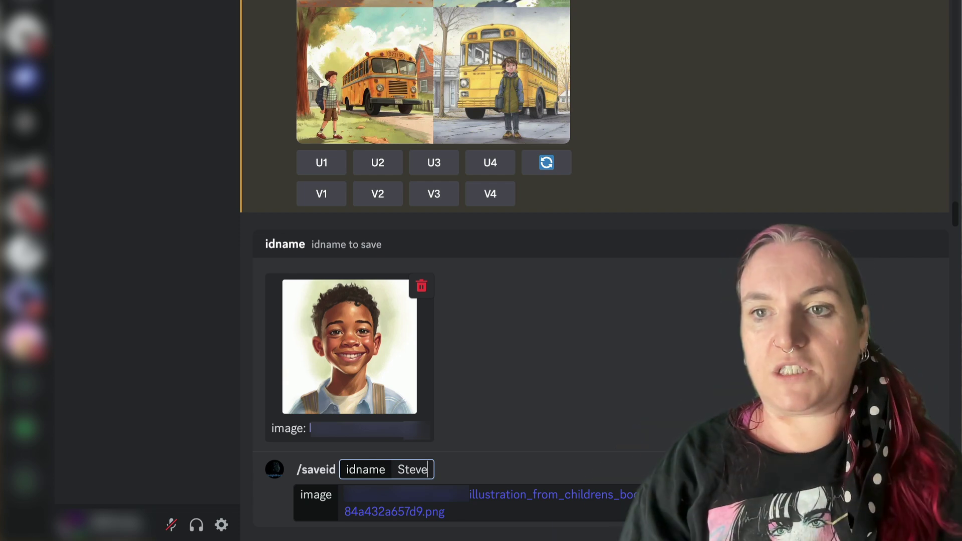
{"action": "key", "text": "Return"}
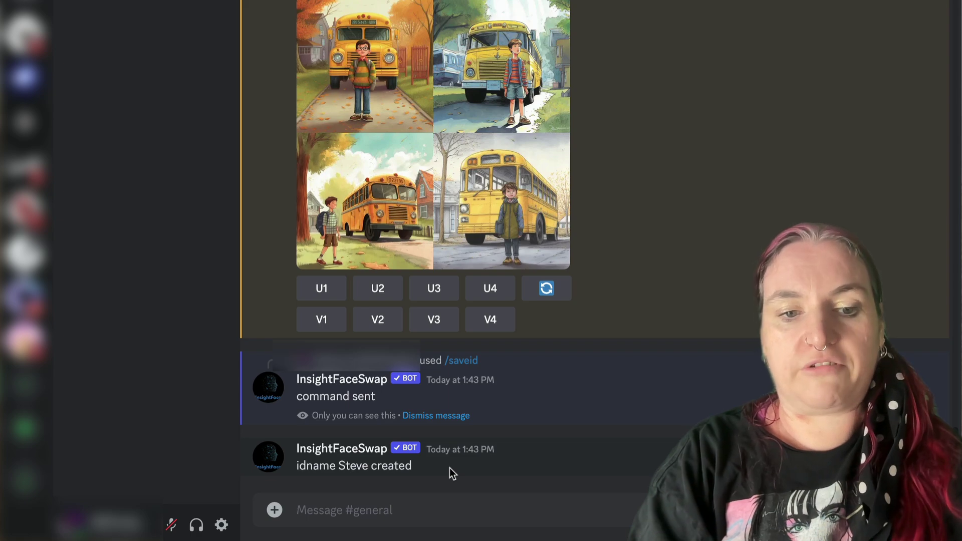
Apply the INSwapper face swap to both the astronaut grid and the school-bus grid
{"action": "scroll", "coordinate": [449, 468], "scroll_direction": "up", "scroll_amount": 8}
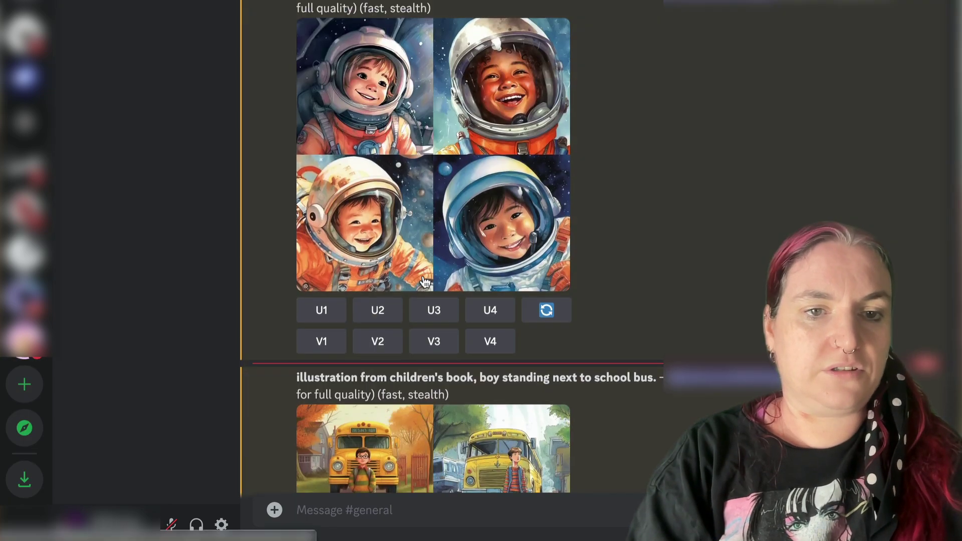
{"action": "right_click", "coordinate": [419, 170]}
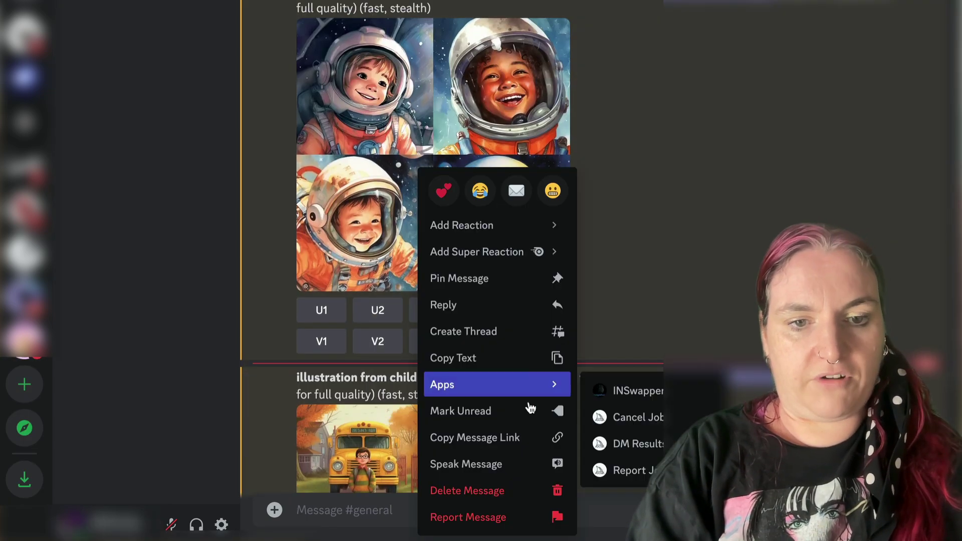
{"action": "mouse_move", "coordinate": [566, 385]}
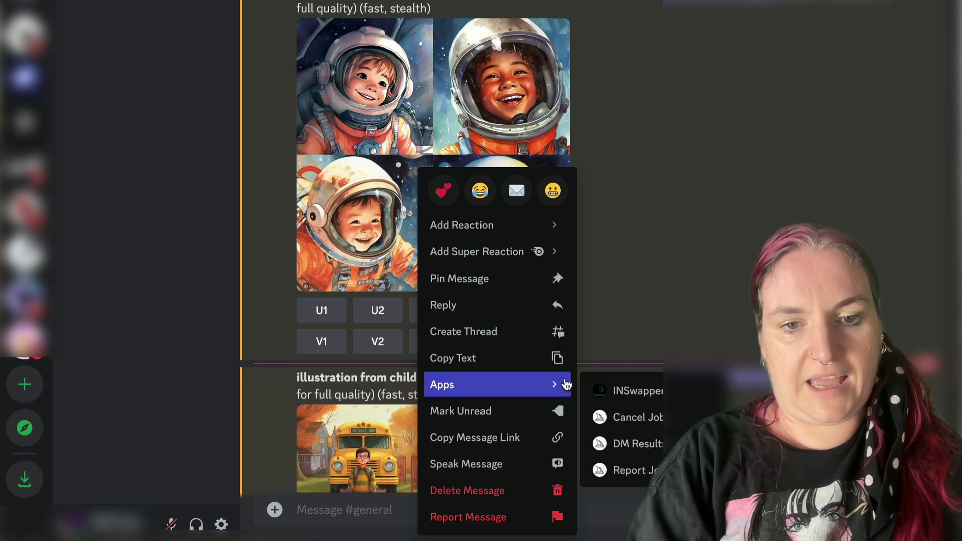
{"action": "left_click", "coordinate": [625, 389]}
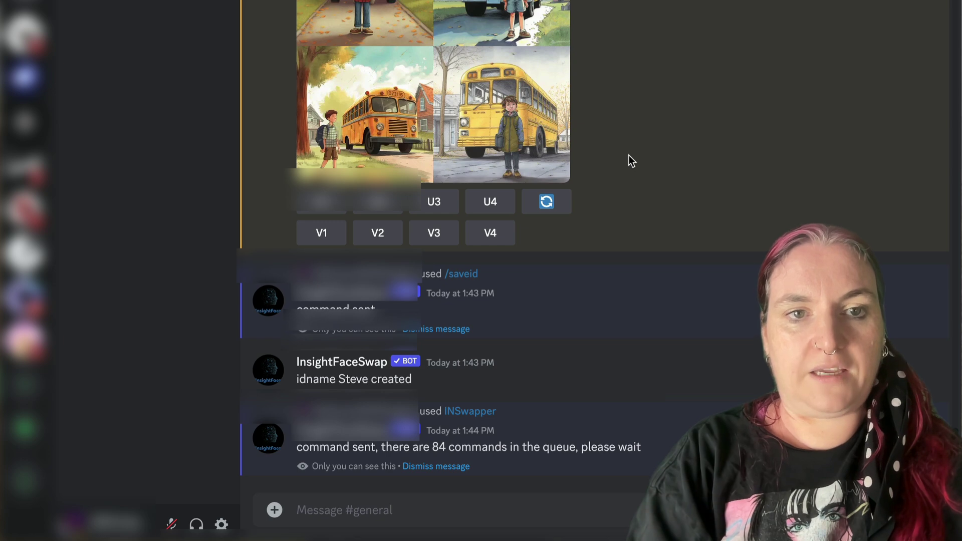
{"action": "right_click", "coordinate": [433, 48]}
{"action": "mouse_move", "coordinate": [516, 262]}
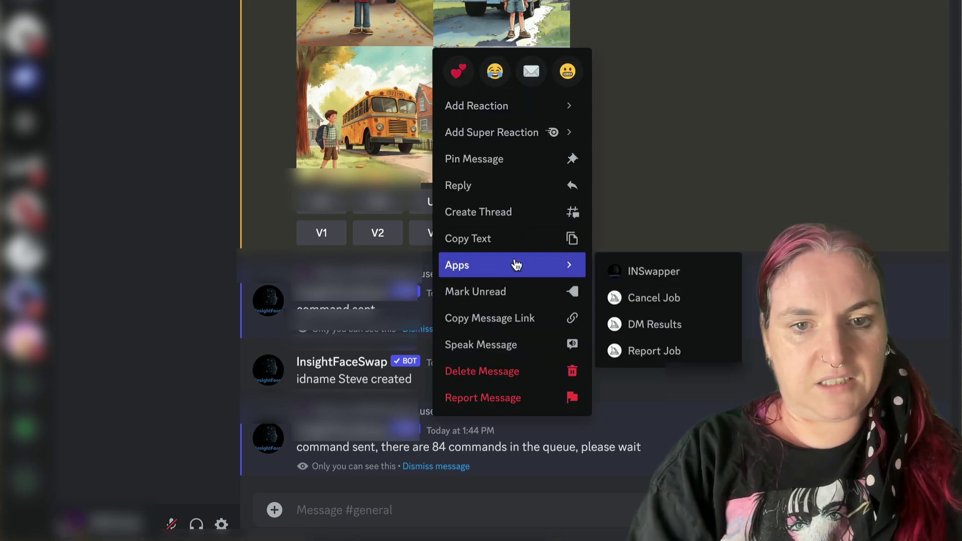
{"action": "left_click", "coordinate": [627, 264]}
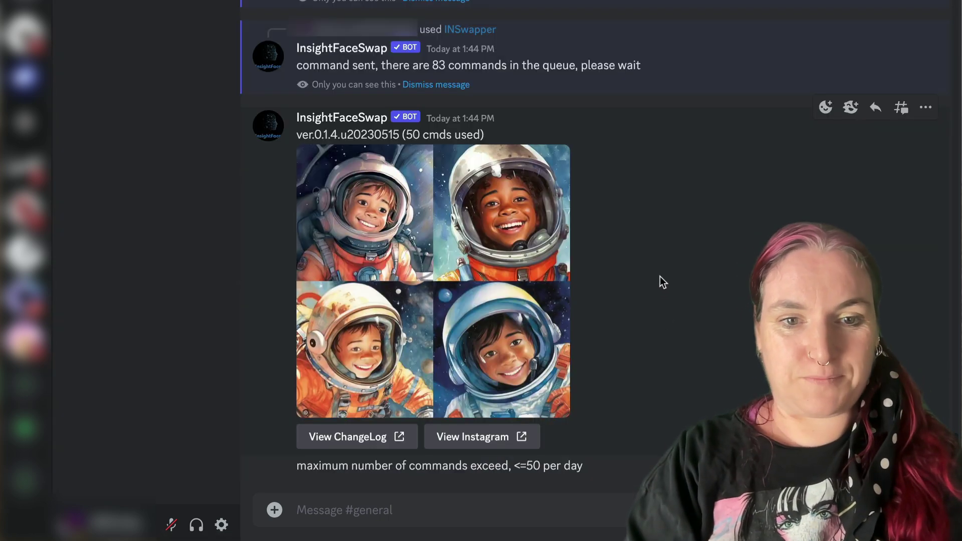
Compare the face-swapped astronaut grid with the original by enlarging each in turn
{"action": "left_click", "coordinate": [504, 232]}
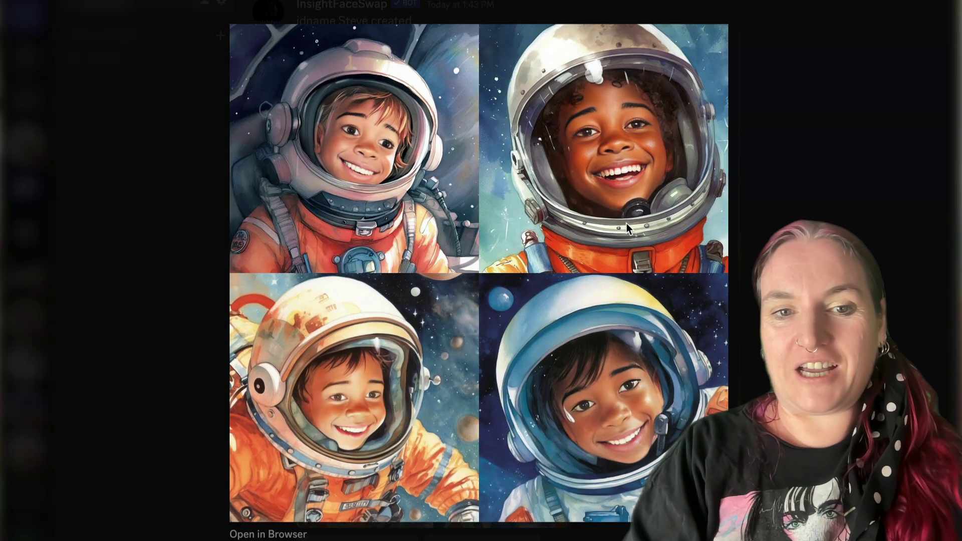
{"action": "left_click", "coordinate": [752, 236]}
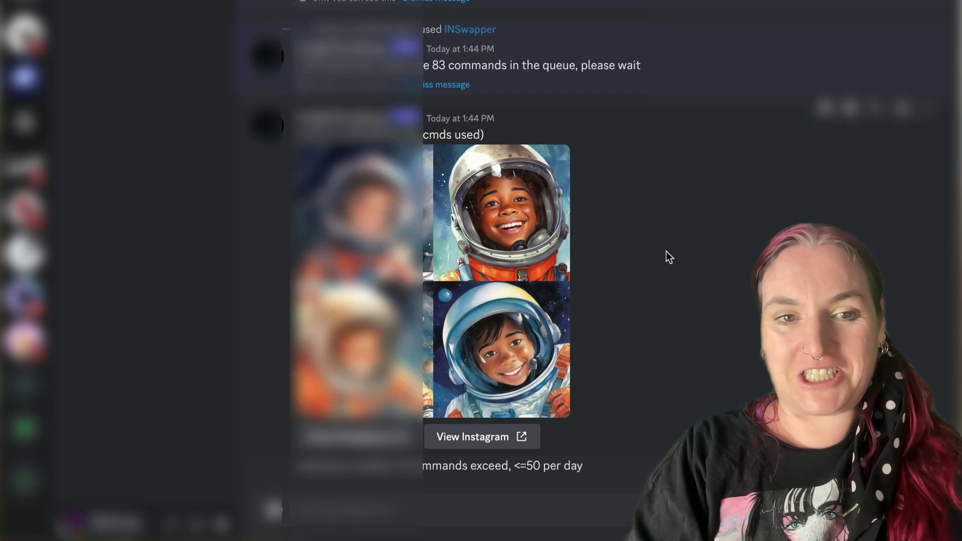
{"action": "scroll", "coordinate": [665, 251], "scroll_direction": "up", "scroll_amount": 10}
{"action": "scroll", "coordinate": [666, 251], "scroll_direction": "up", "scroll_amount": 10}
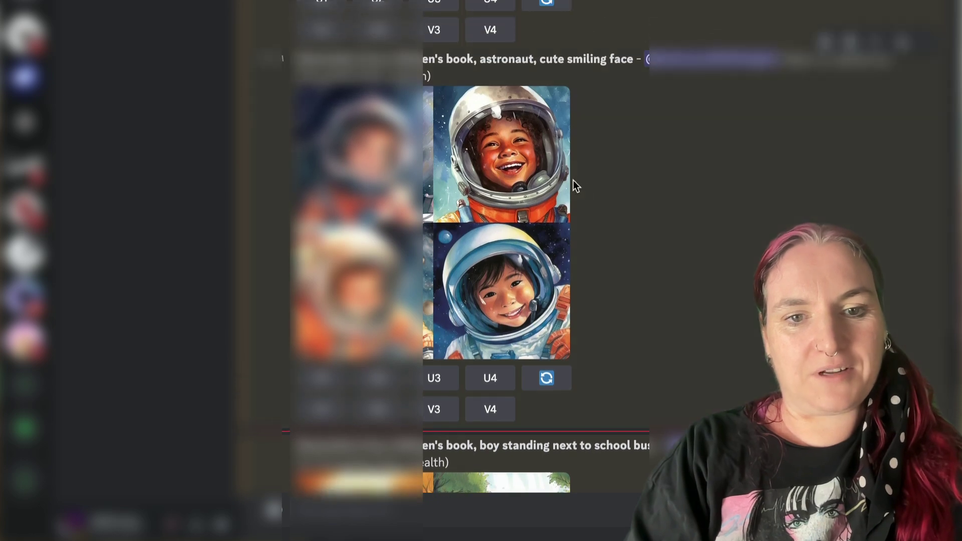
{"action": "left_click", "coordinate": [535, 180]}
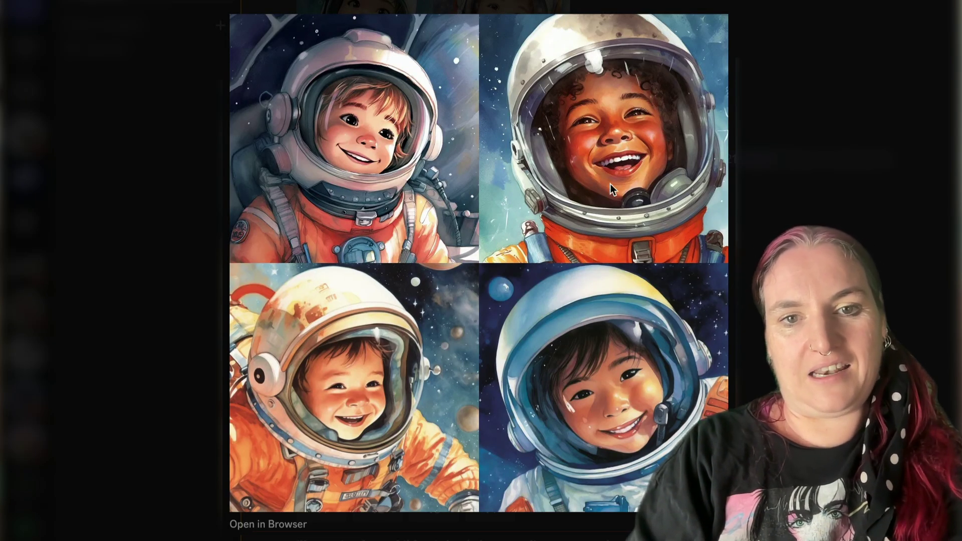
{"action": "key", "text": "Escape"}
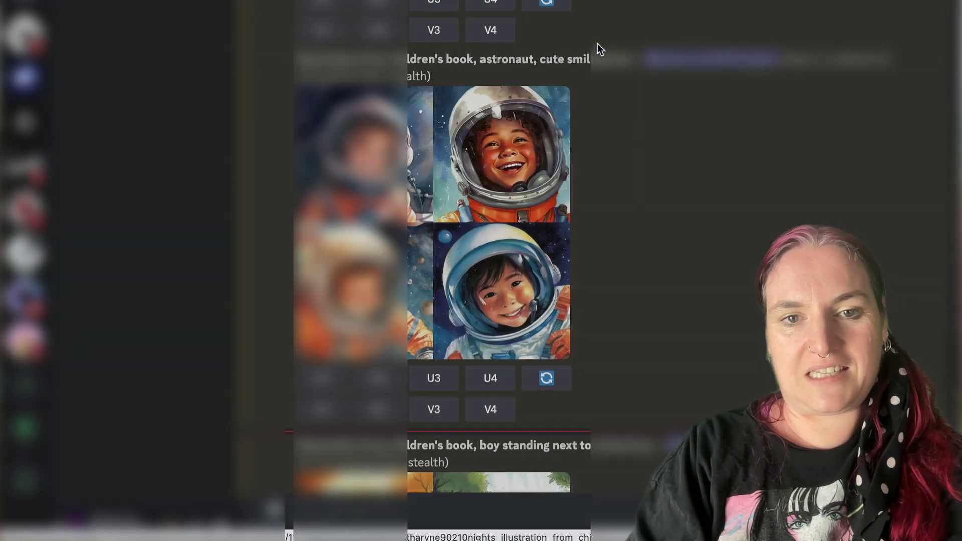
{"action": "scroll", "coordinate": [597, 43], "scroll_direction": "down", "scroll_amount": 5}
{"action": "scroll", "coordinate": [598, 43], "scroll_direction": "down", "scroll_amount": 10}
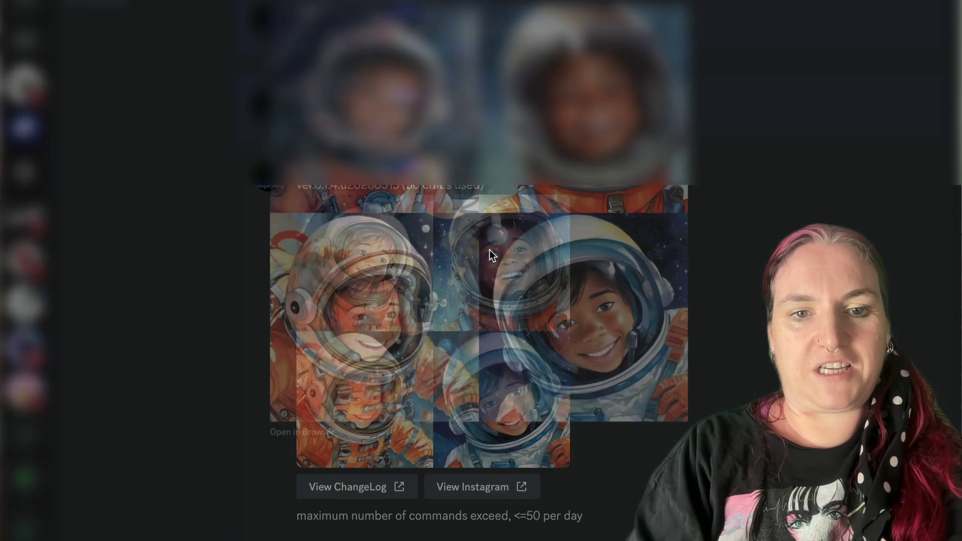